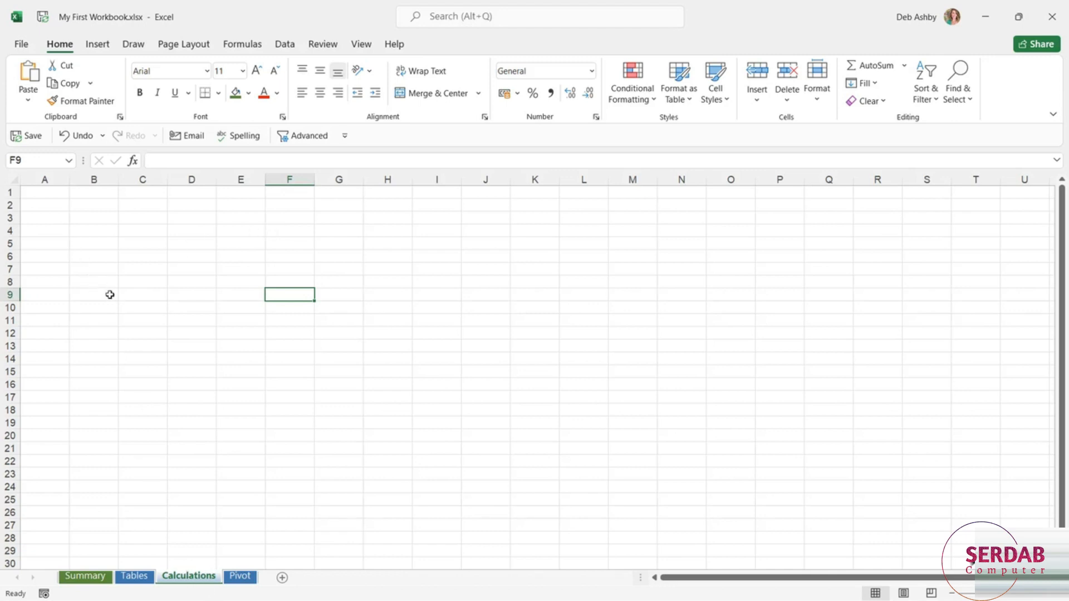
{"action": "left_click", "coordinate": [83, 219]}
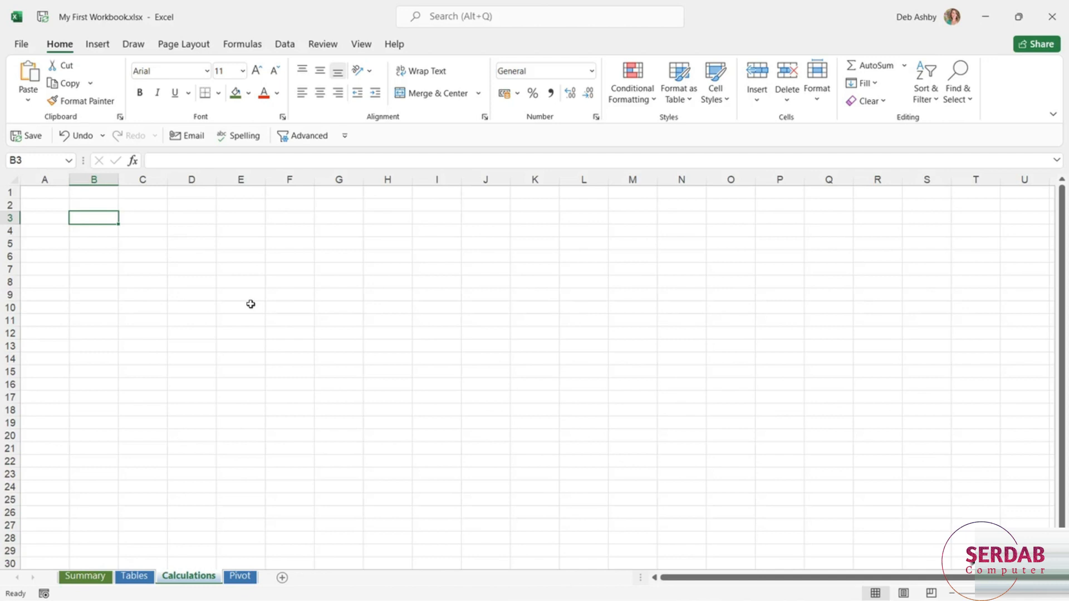
{"action": "type", "text": "Months"}
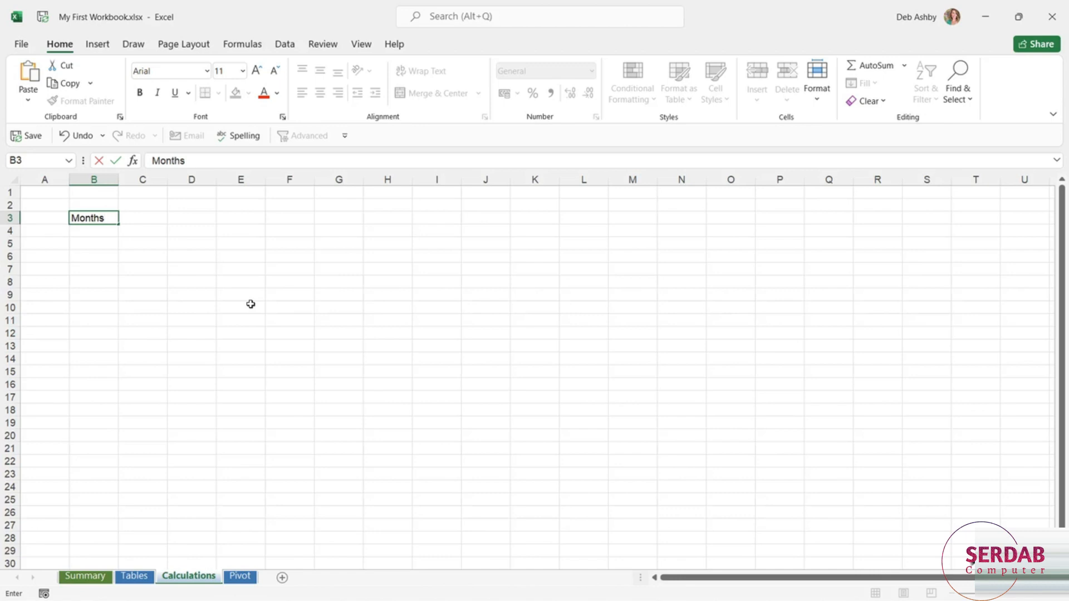
{"action": "key", "text": "BackSpace"}
{"action": "key", "text": "BackSpace"}
{"action": "key", "text": "BackSpace"}
{"action": "key", "text": "BackSpace"}
{"action": "key", "text": "BackSpace"}
{"action": "key", "text": "BackSpace"}
Enter the heading Months in cell B3 and Jan in cell B4, keeping B4 selected
{"action": "left_click", "coordinate": [100, 217]}
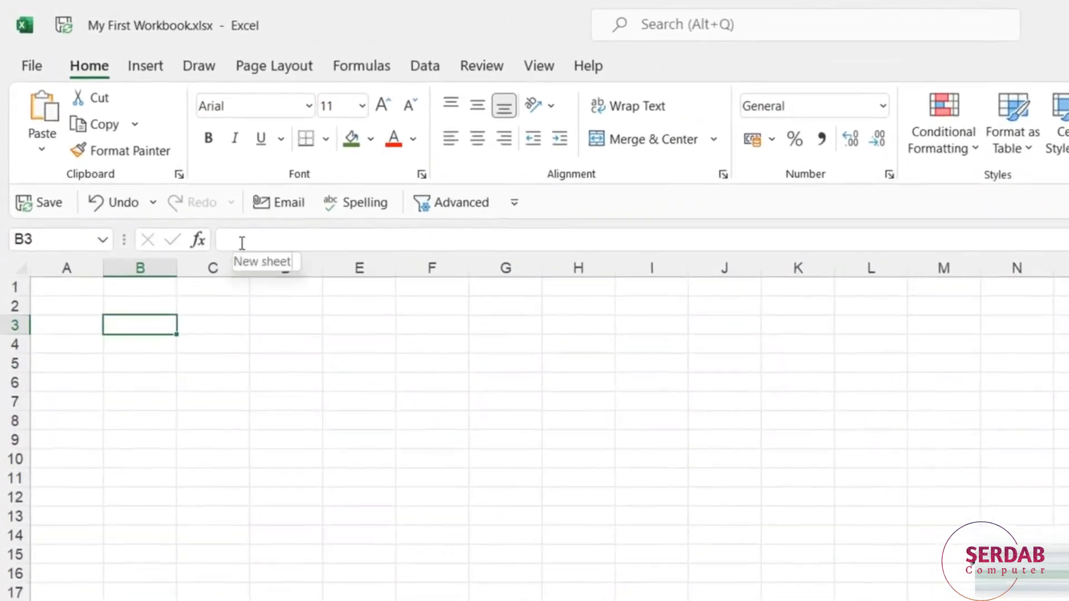
{"action": "left_click", "coordinate": [242, 243]}
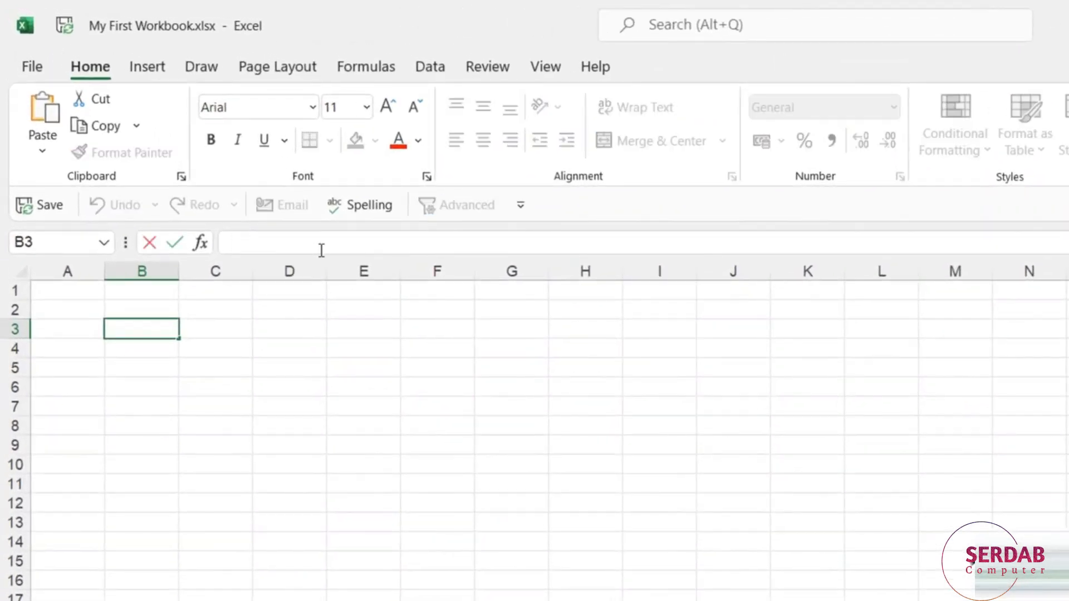
{"action": "type", "text": "Months"}
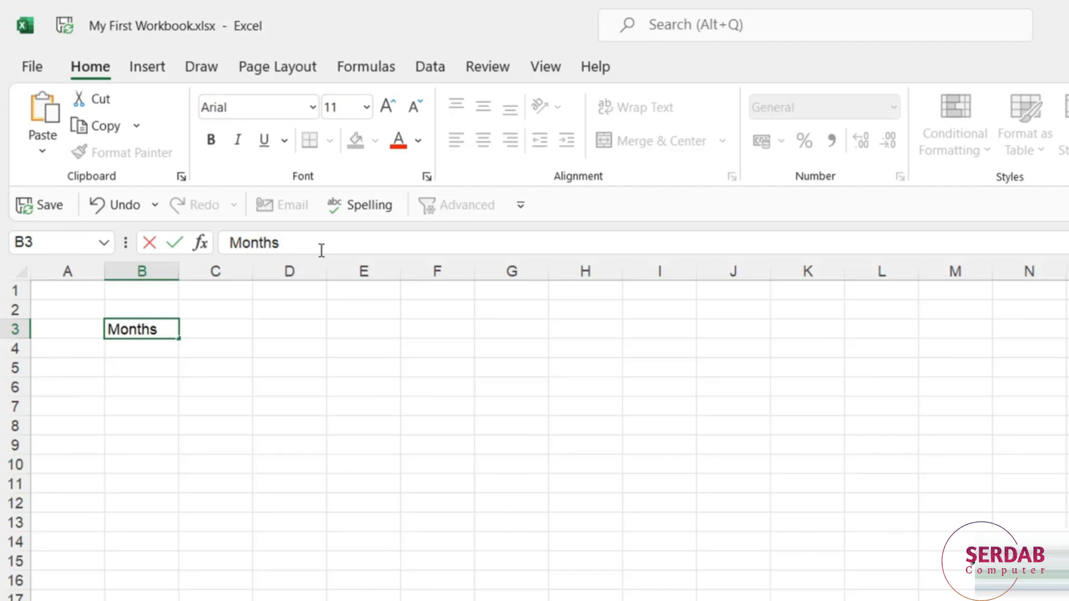
{"action": "key", "text": "Return"}
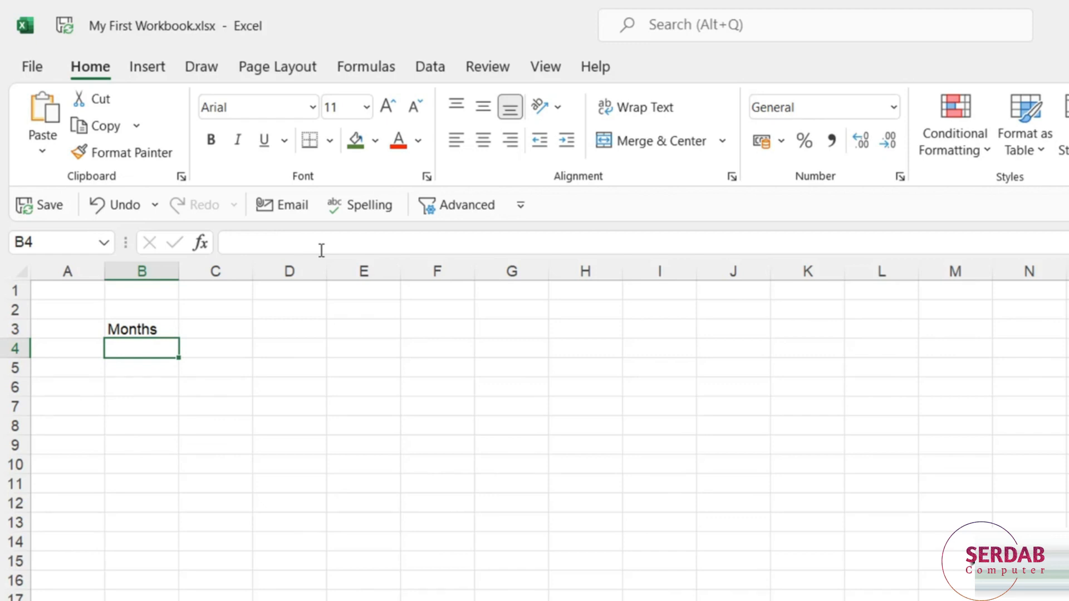
{"action": "type", "text": "Jan"}
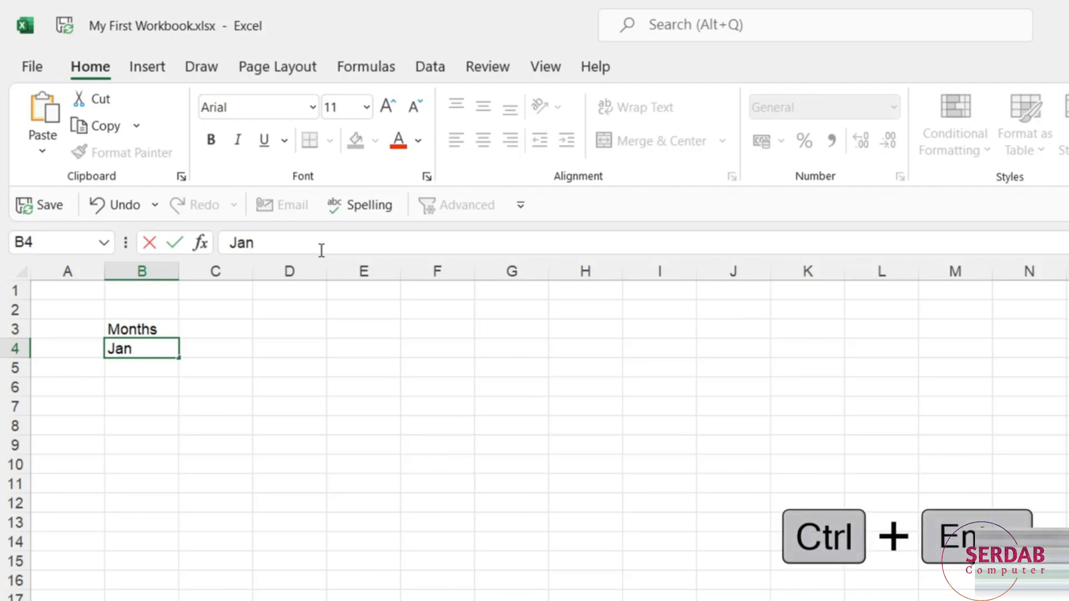
{"action": "key", "text": "ctrl+Return"}
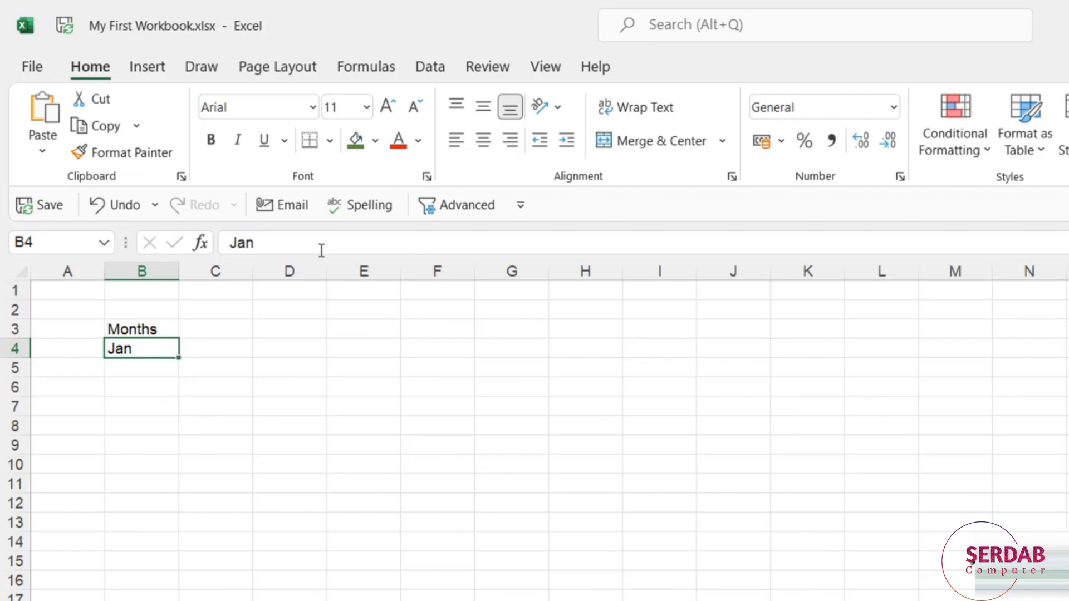
{"action": "key", "text": "Right"}
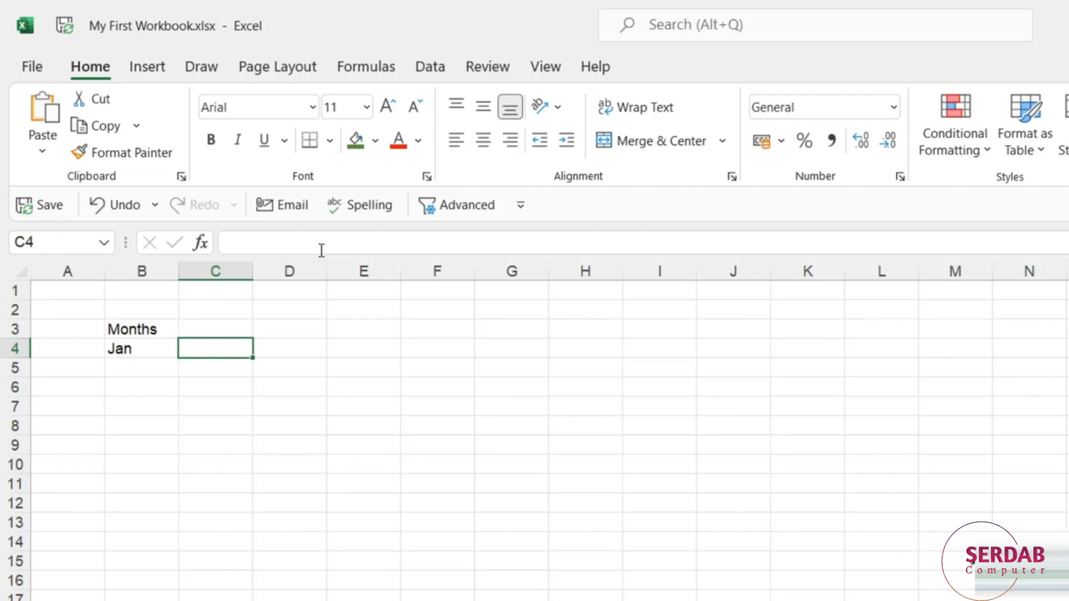
{"action": "key", "text": "Left"}
{"action": "key", "text": "Left"}
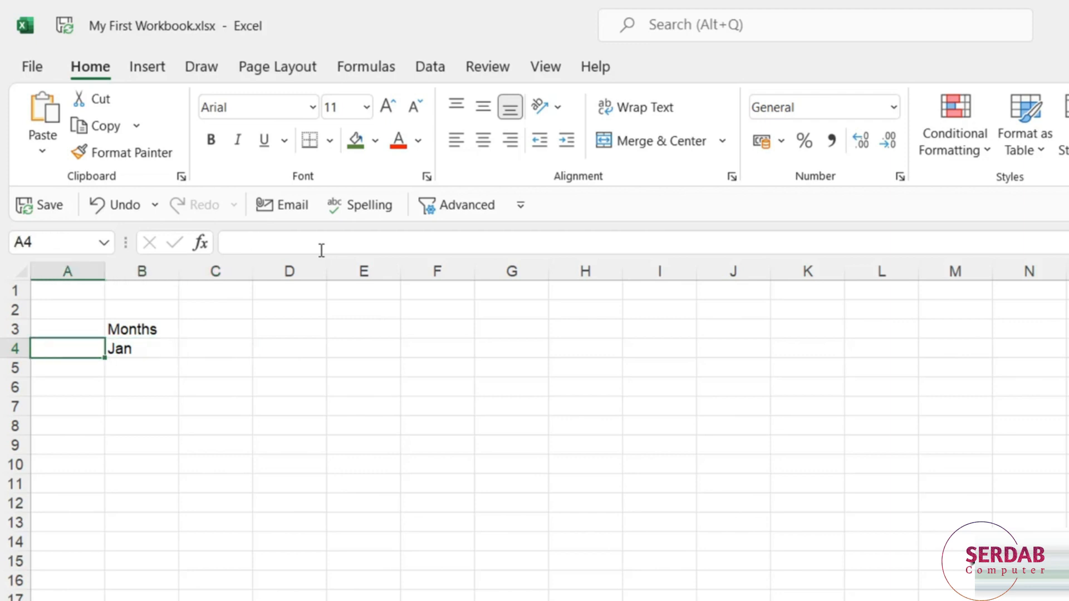
{"action": "key", "text": "Right"}
{"action": "key", "text": "Right"}
{"action": "key", "text": "Right"}
{"action": "key", "text": "Down"}
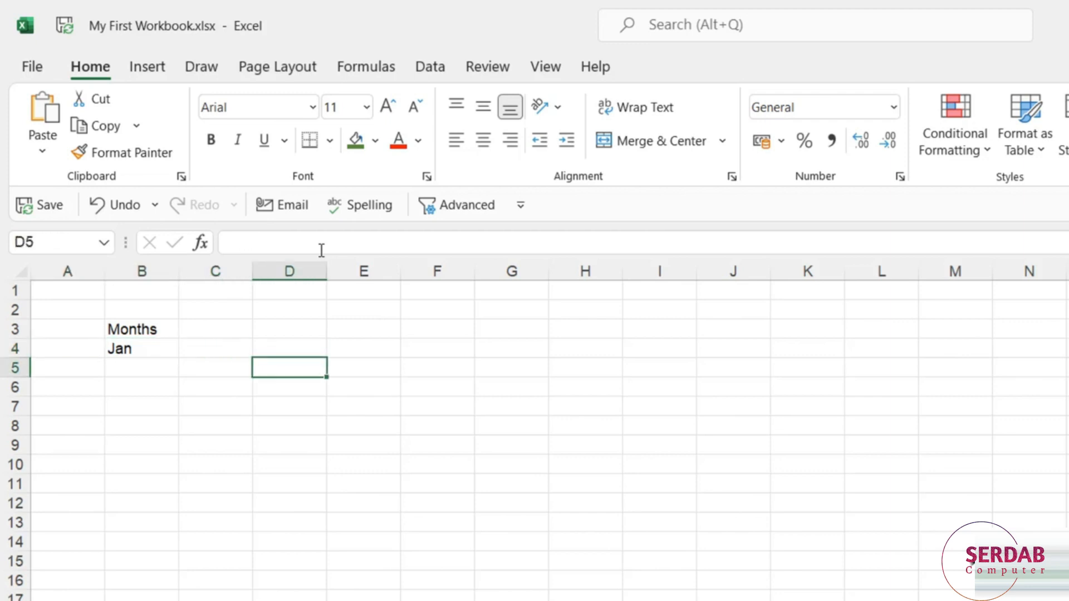
{"action": "key", "text": "Up"}
{"action": "key", "text": "Left"}
{"action": "key", "text": "Left"}
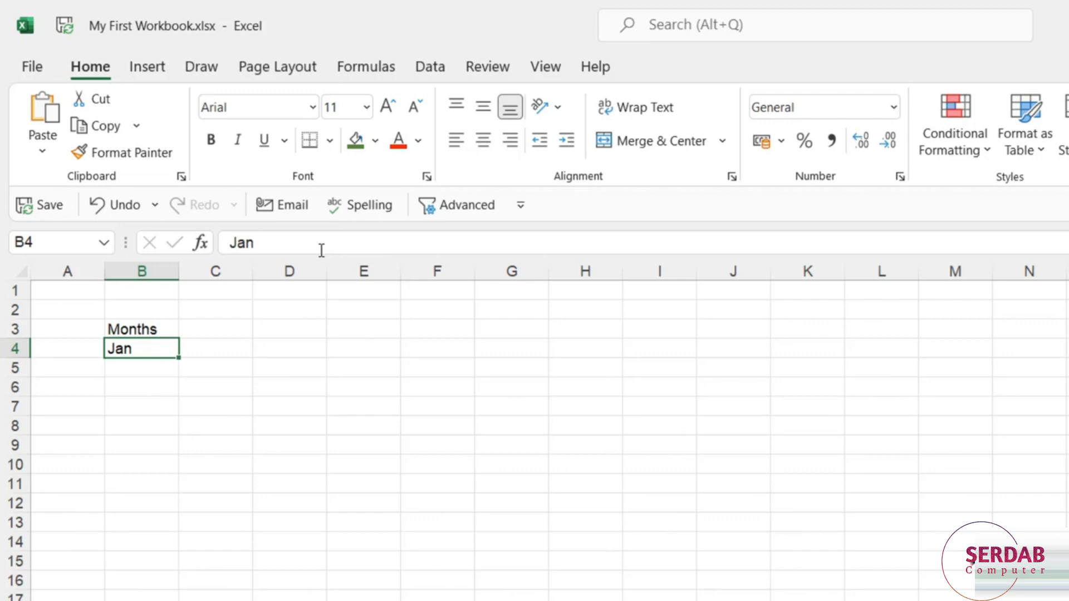
{"action": "key", "text": "Return"}
{"action": "type", "text": "Feb"}
{"action": "key", "text": "Return"}
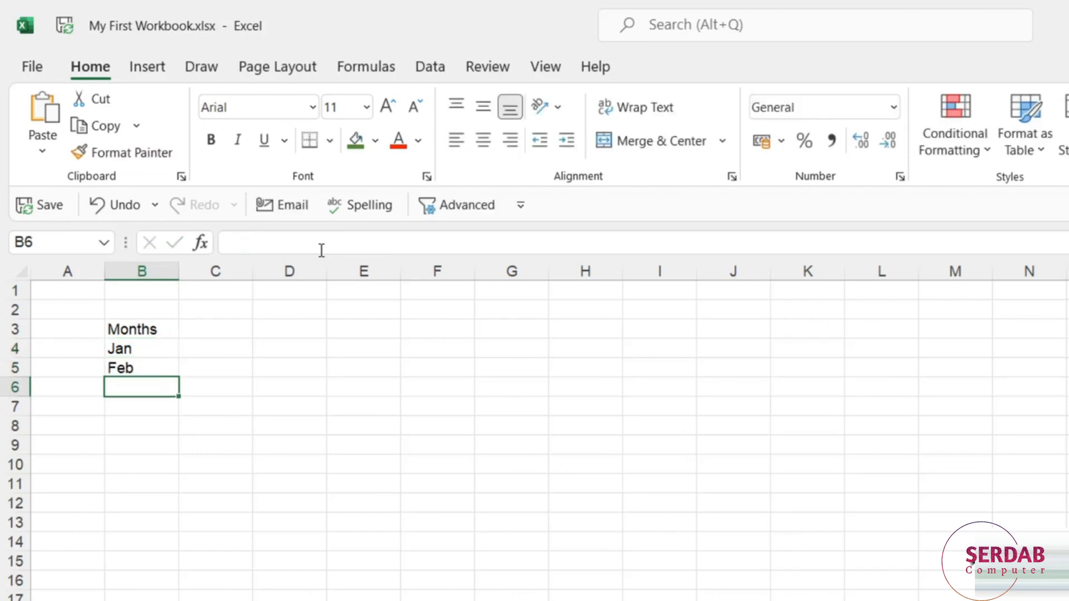
{"action": "type", "text": "Mar"}
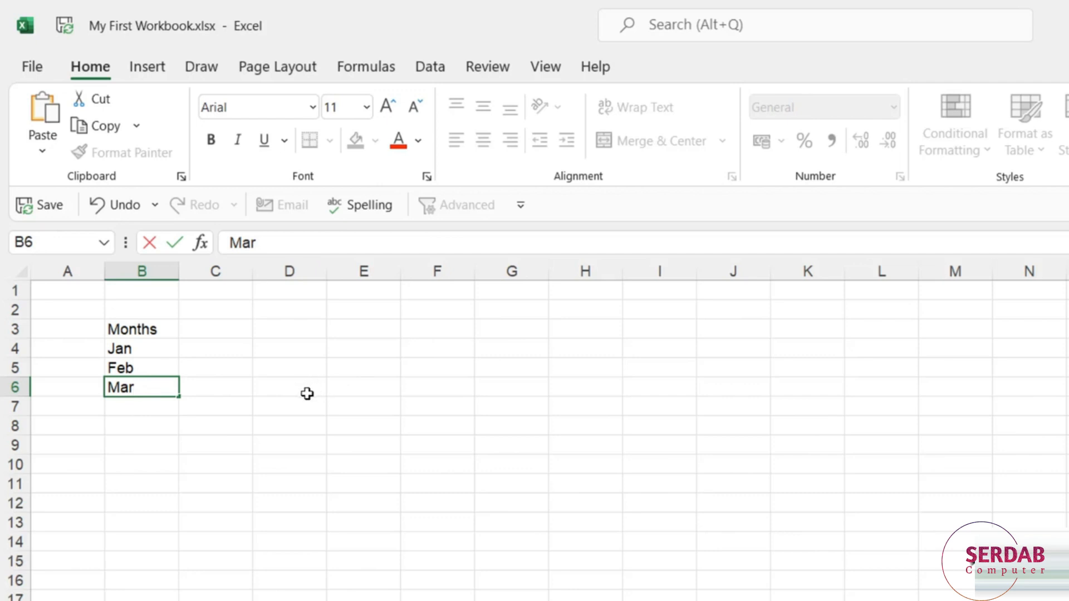
{"action": "left_click", "coordinate": [250, 388]}
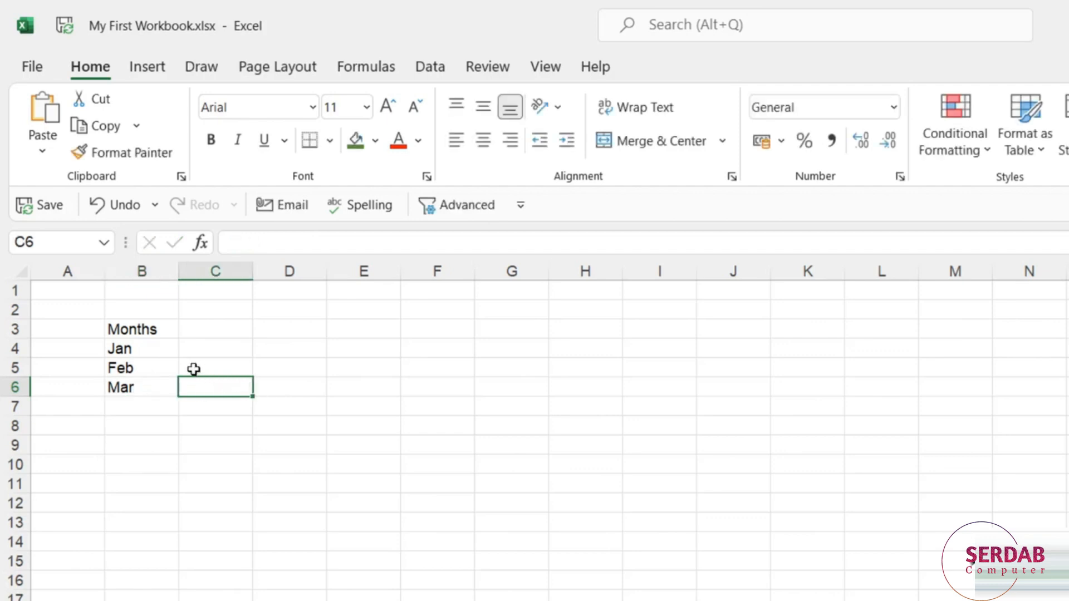
{"action": "left_click_drag", "start_coordinate": [148, 367], "coordinate": [166, 385]}
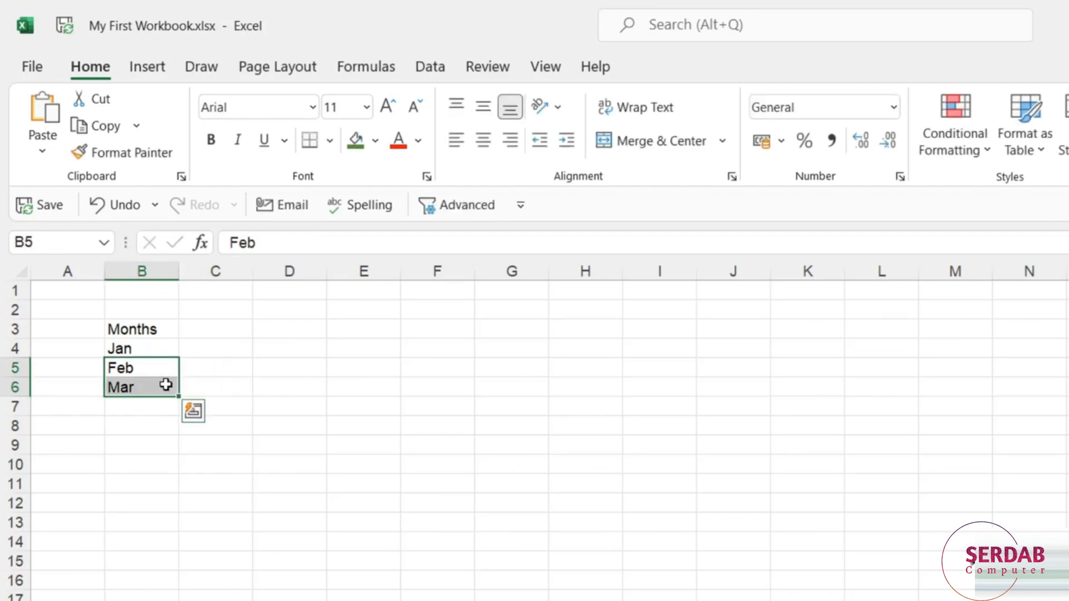
{"action": "key", "text": "Delete"}
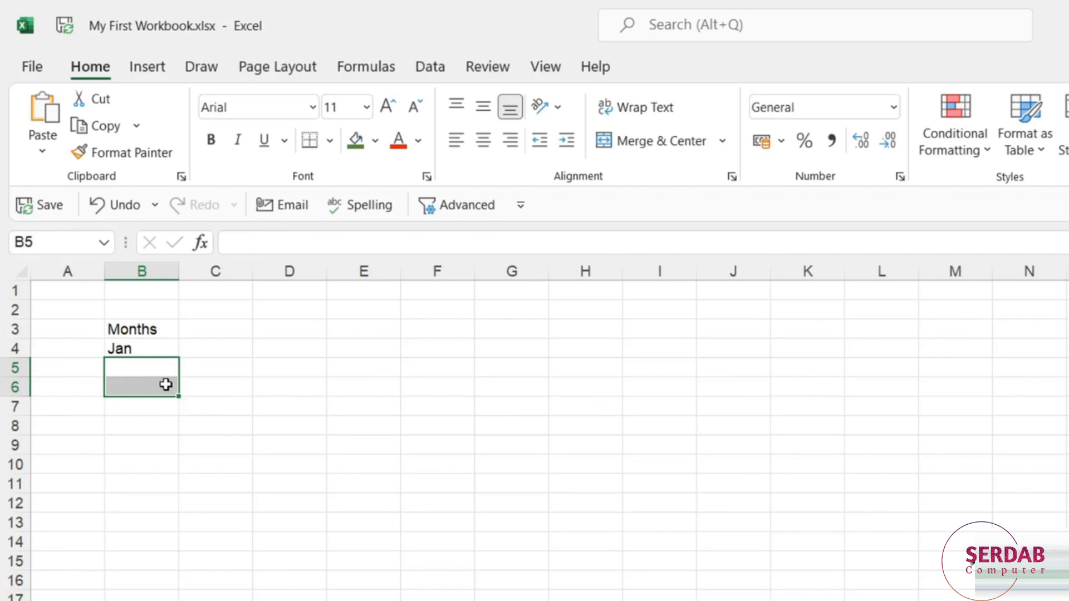
Autofill the months from Jan in B4 down to Dec in B15
{"action": "left_click", "coordinate": [149, 348]}
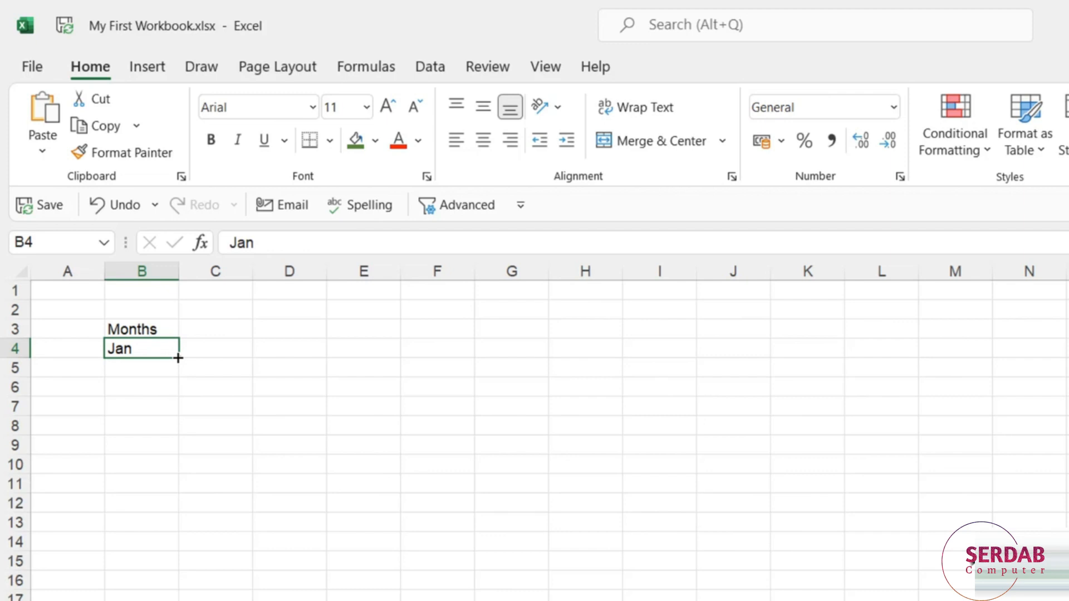
{"action": "left_click_drag", "start_coordinate": [178, 358], "coordinate": [186, 573]}
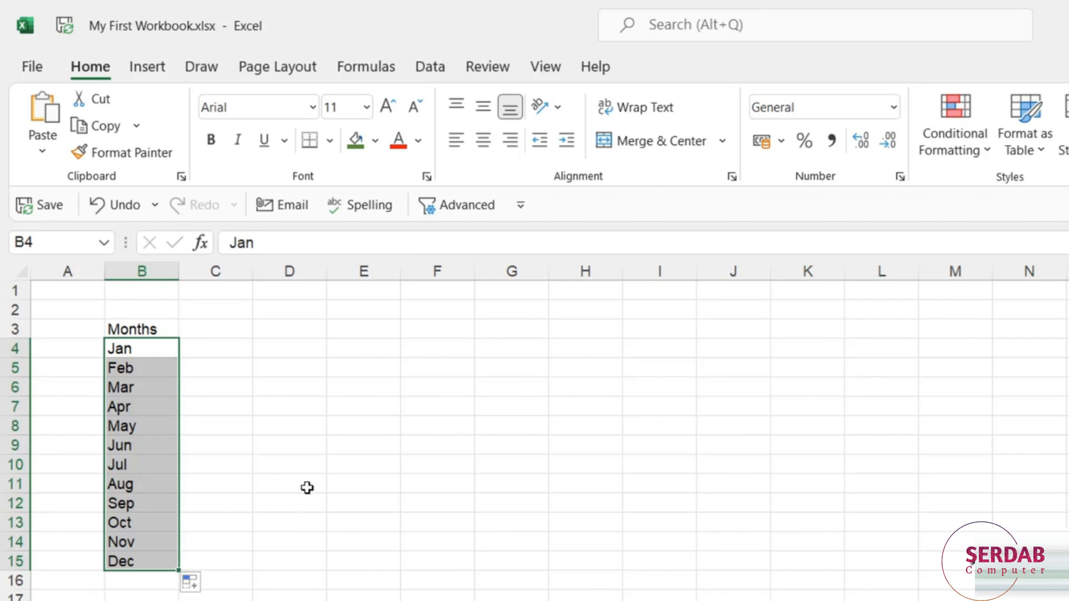
{"action": "left_click", "coordinate": [329, 383]}
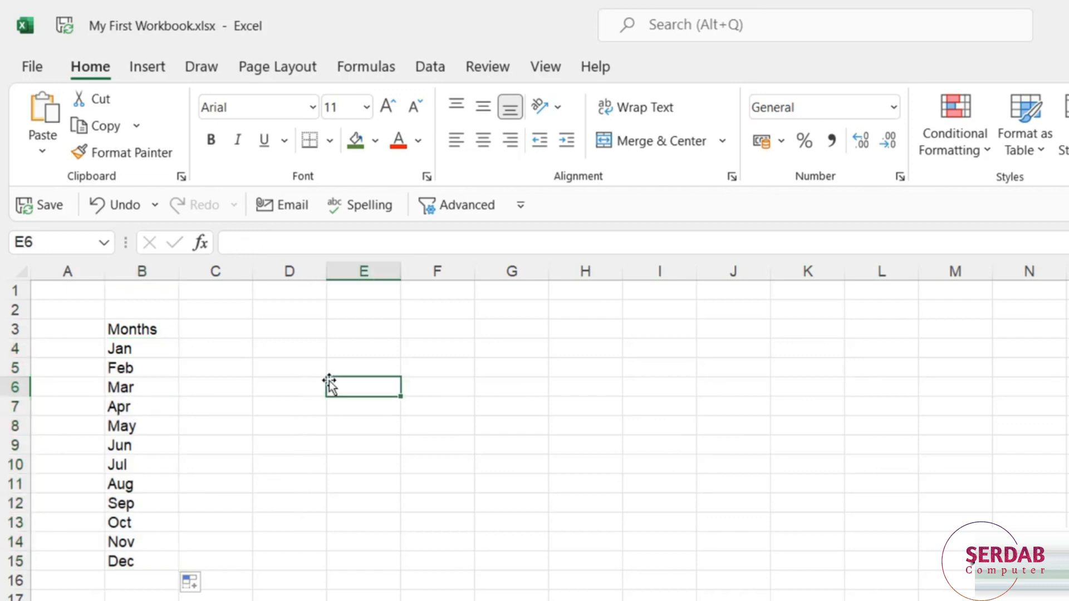
Add a column headed Days in C3, starting with Mon in C4 and autofilled down to Sun in C10
{"action": "left_click", "coordinate": [203, 329]}
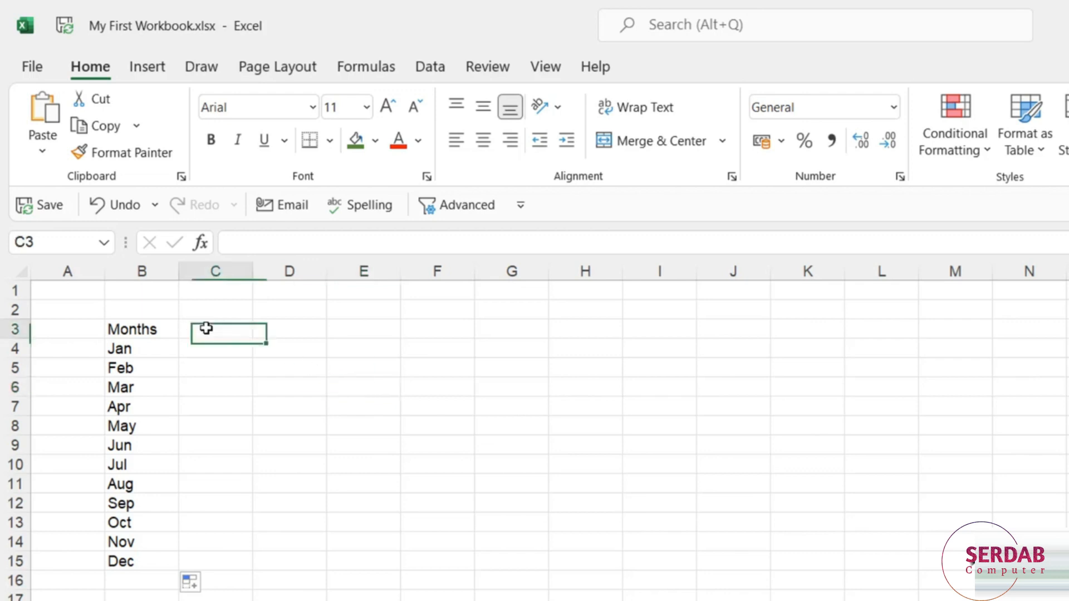
{"action": "type", "text": "Days"}
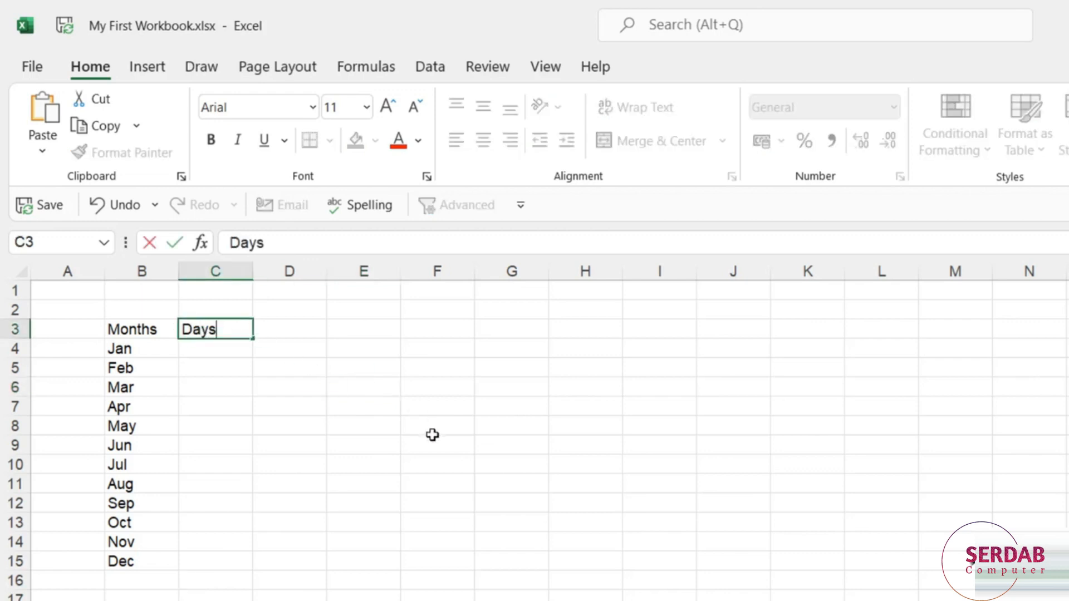
{"action": "key", "text": "Return"}
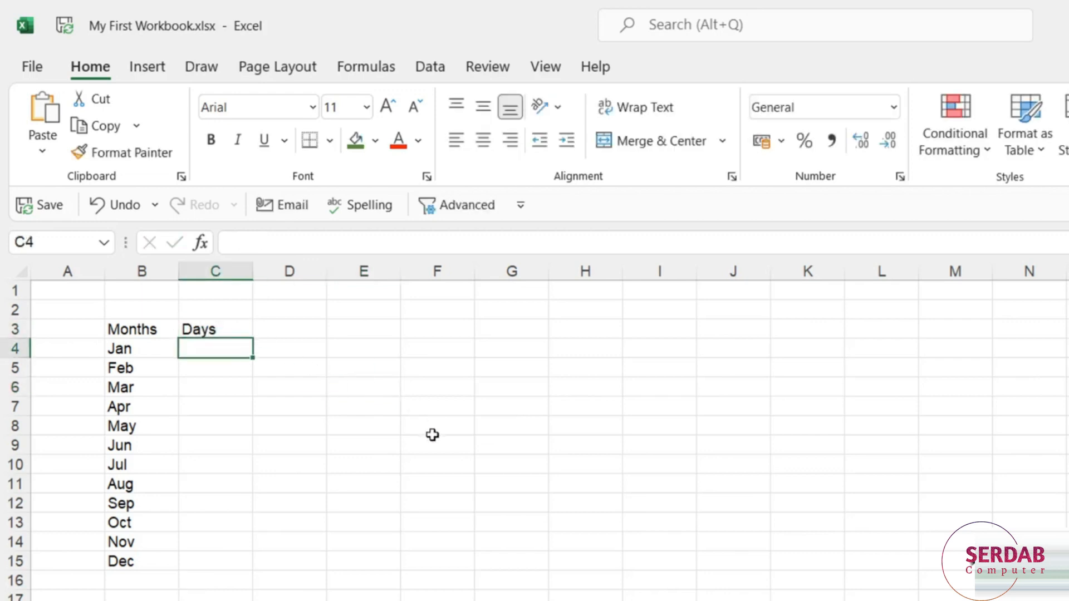
{"action": "type", "text": "Mon"}
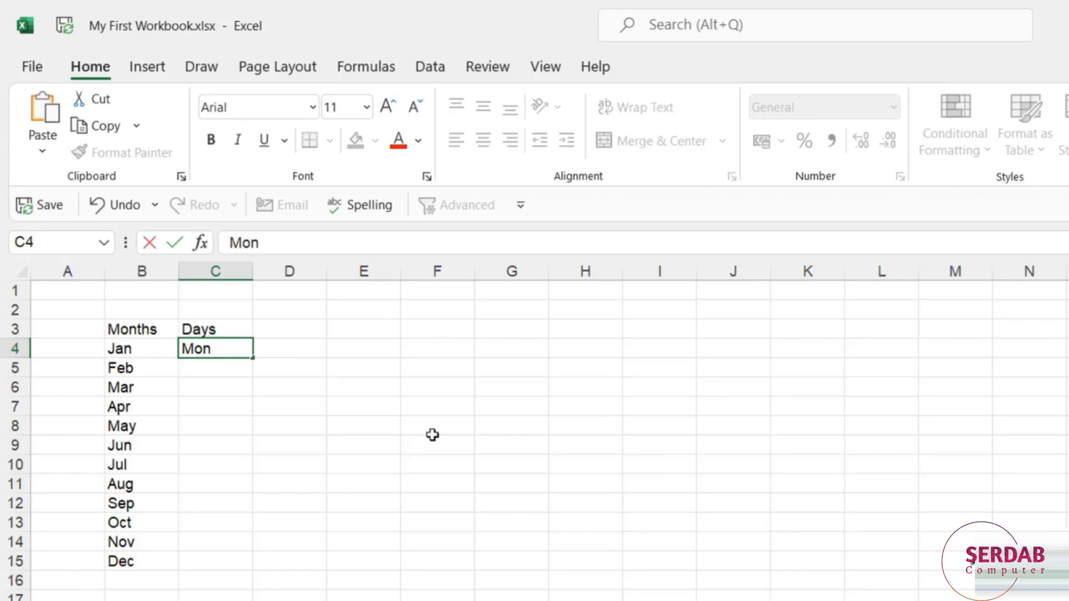
{"action": "key", "text": "ctrl+Return"}
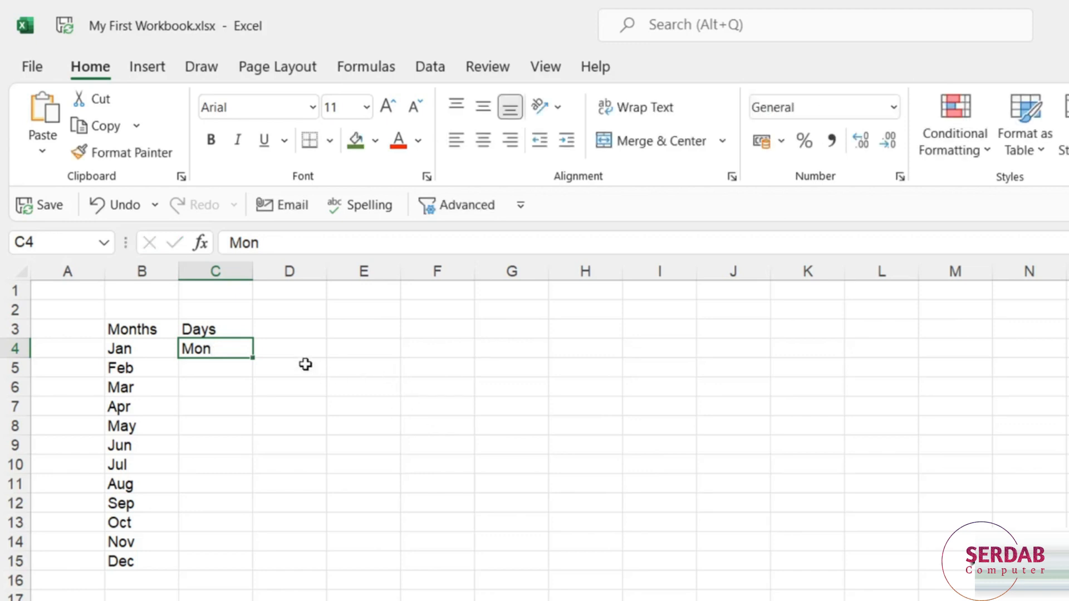
{"action": "left_click_drag", "start_coordinate": [252, 360], "coordinate": [254, 480]}
{"action": "left_click", "coordinate": [424, 452]}
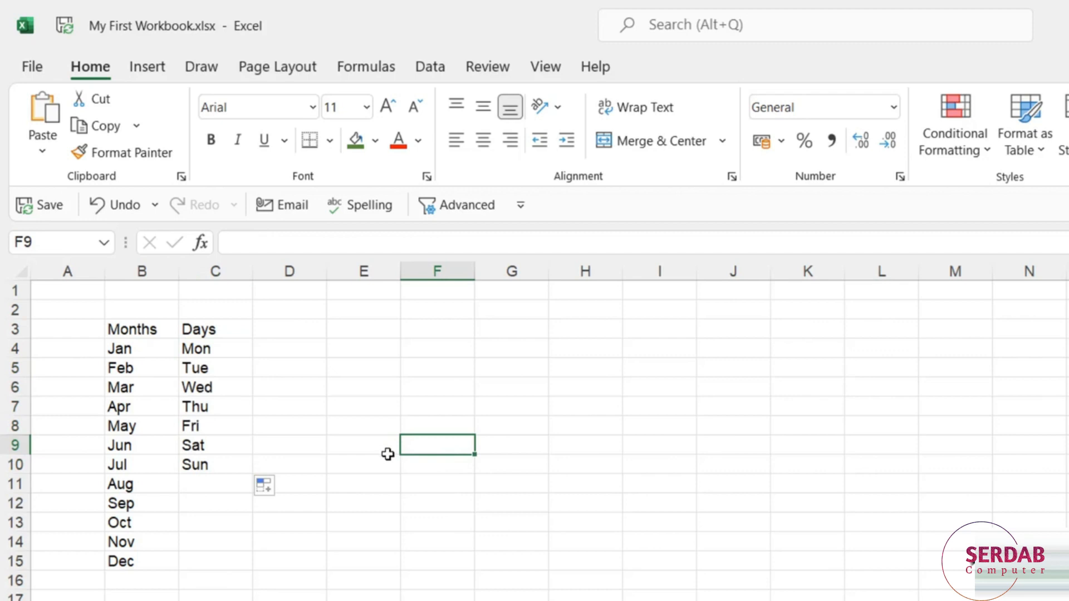
Add a column headed Dates in D3, starting with 01/01/2021 in D4 and autofilled down to 12/01/2021 in D15
{"action": "left_click", "coordinate": [287, 328]}
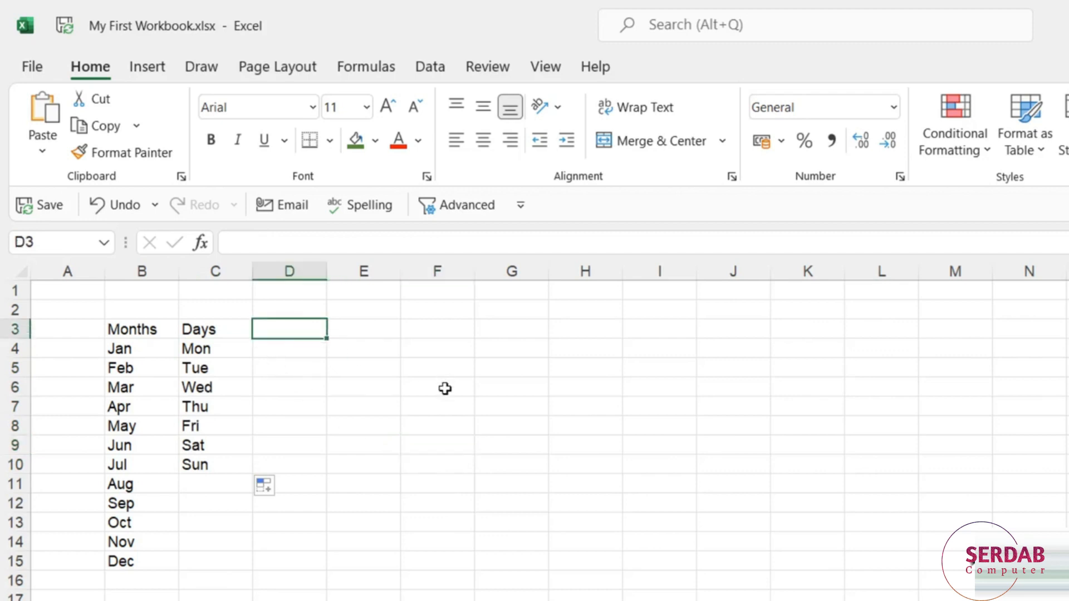
{"action": "type", "text": "Dates"}
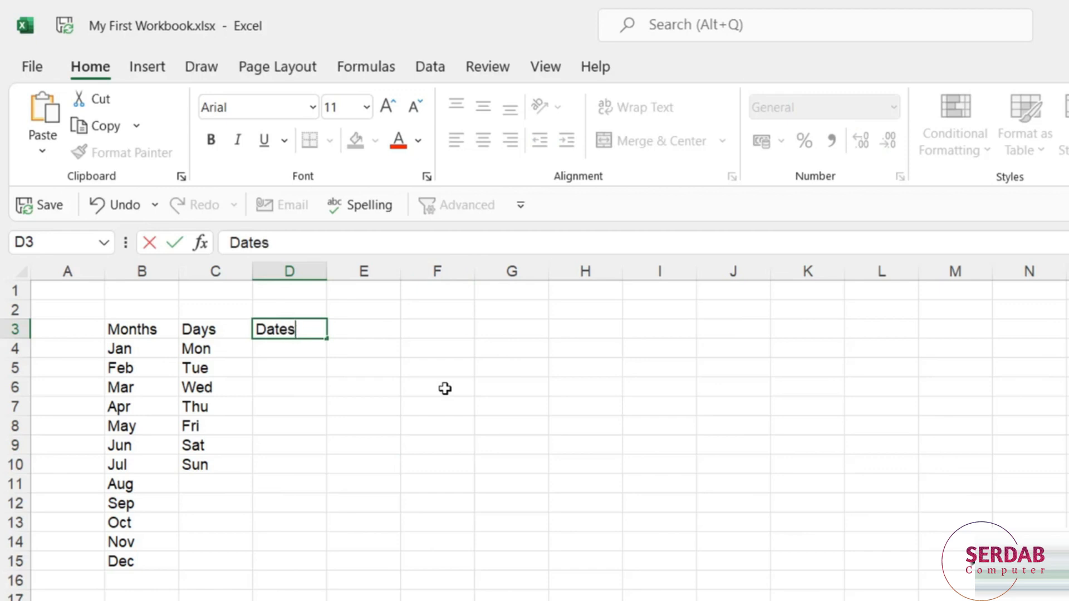
{"action": "key", "text": "Return"}
{"action": "type", "text": "01/01/2021"}
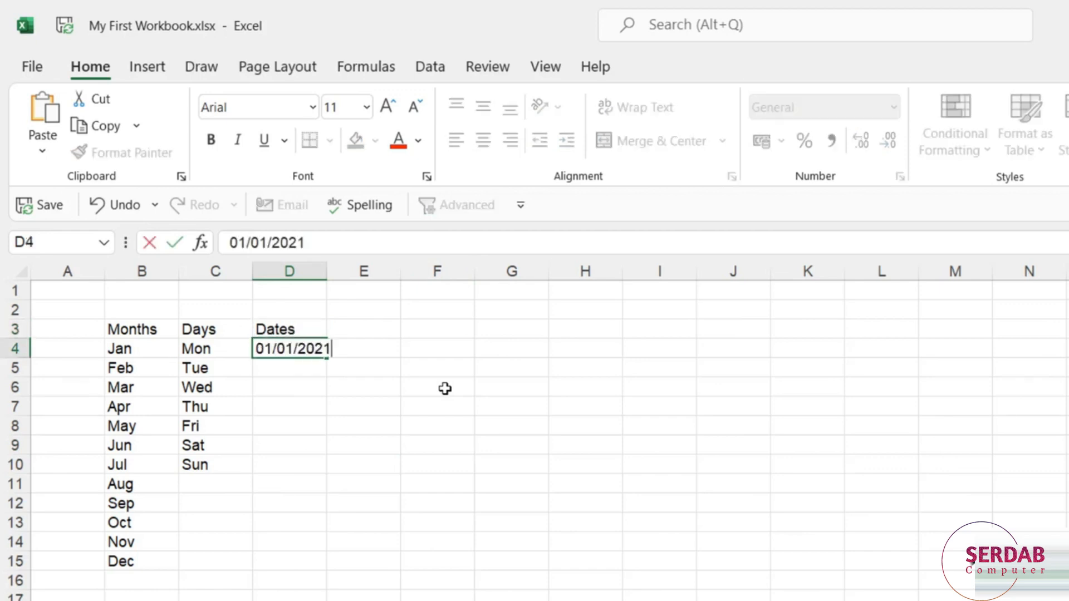
{"action": "key", "text": "ctrl+Return"}
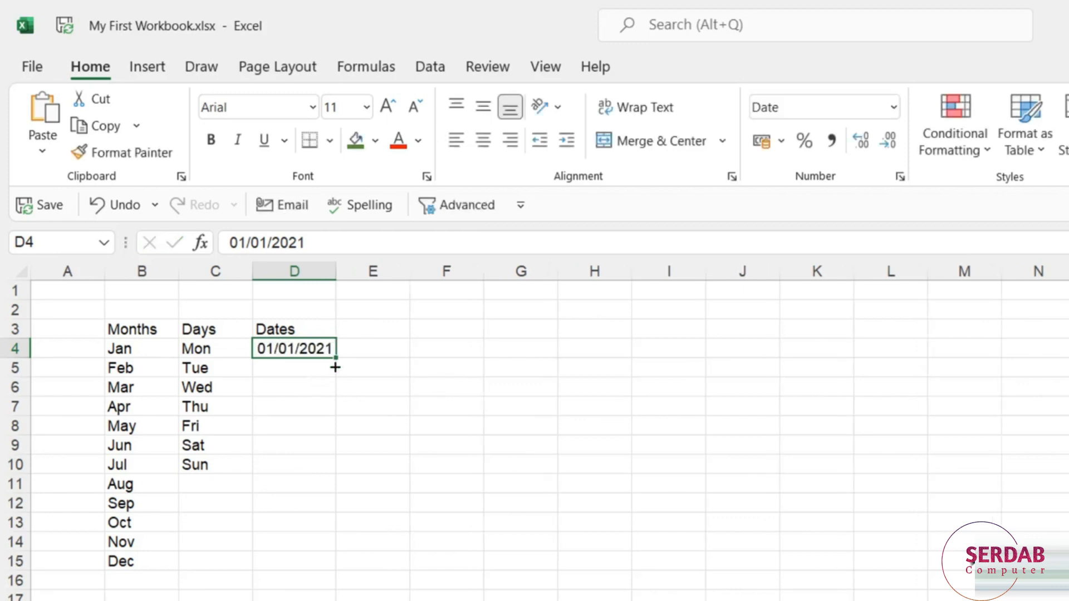
{"action": "left_click_drag", "start_coordinate": [335, 368], "coordinate": [319, 572]}
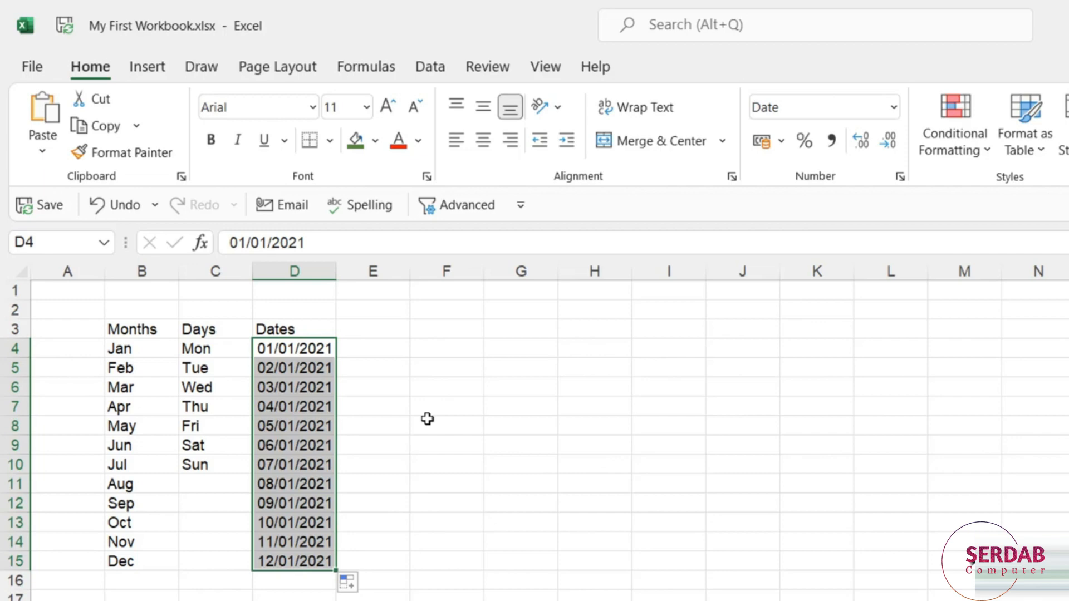
Enter the heading Week Number in cell E3 and autofit the width of column E
{"action": "left_click", "coordinate": [389, 329]}
{"action": "type", "text": "Week Number"}
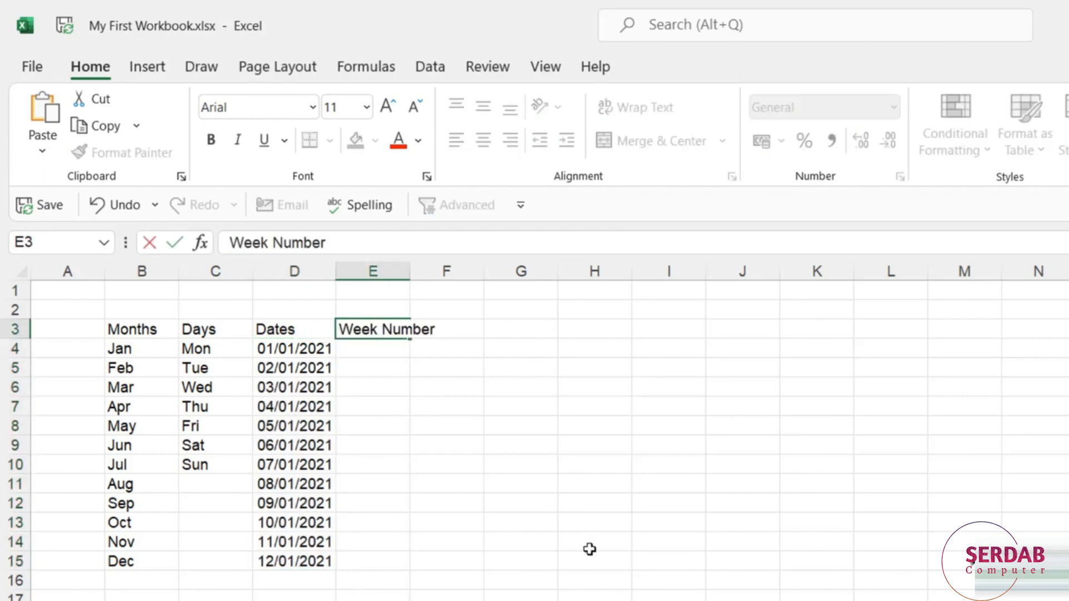
{"action": "key", "text": "ctrl+Return"}
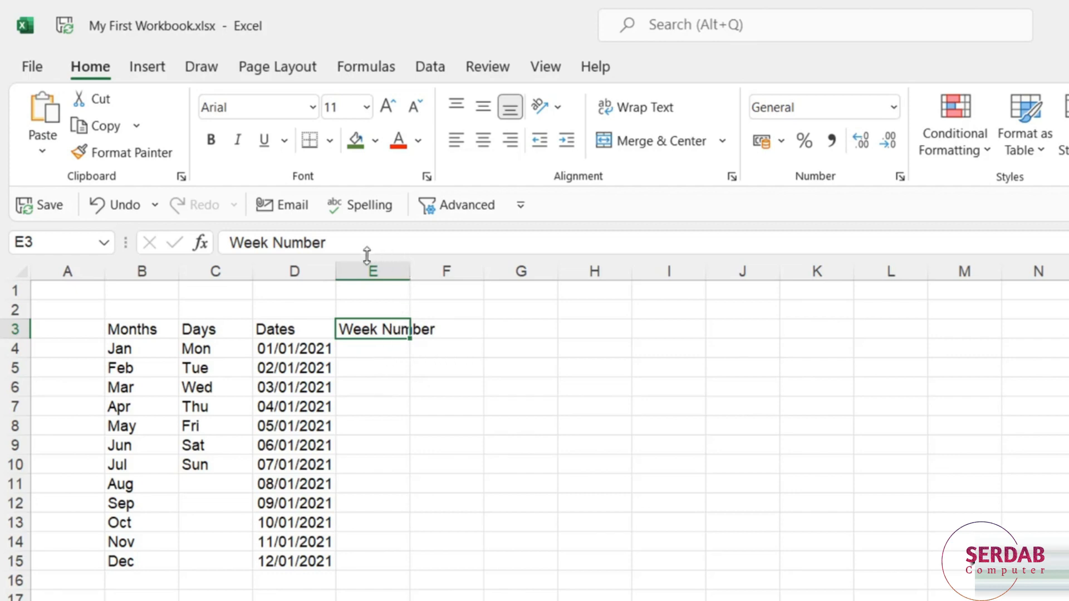
{"action": "double_click", "coordinate": [410, 265]}
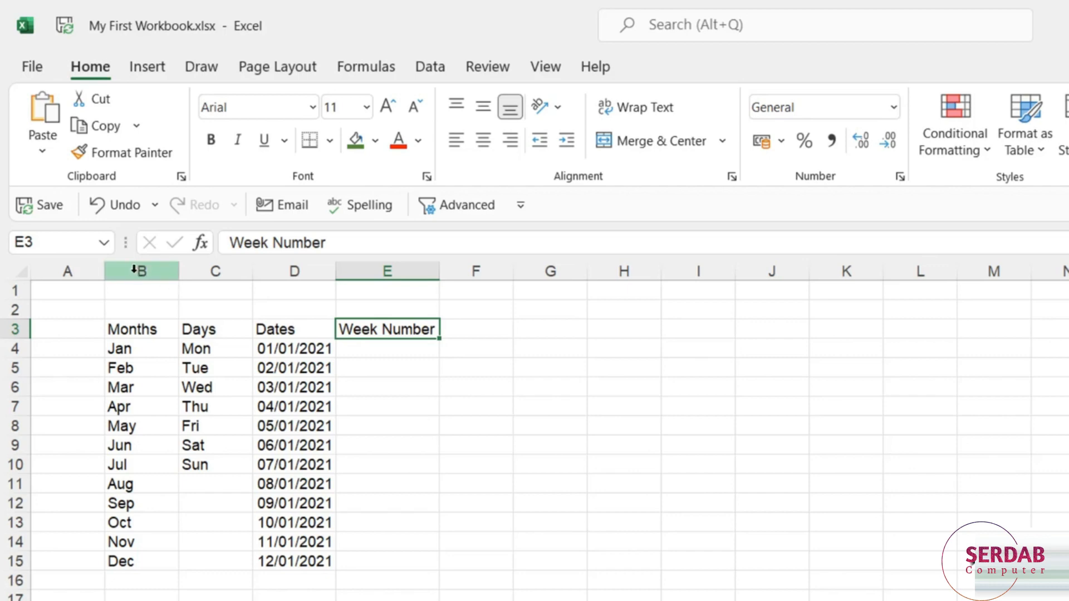
Autofit the widths of columns B to D to their contents
{"action": "left_click_drag", "start_coordinate": [134, 271], "coordinate": [265, 310]}
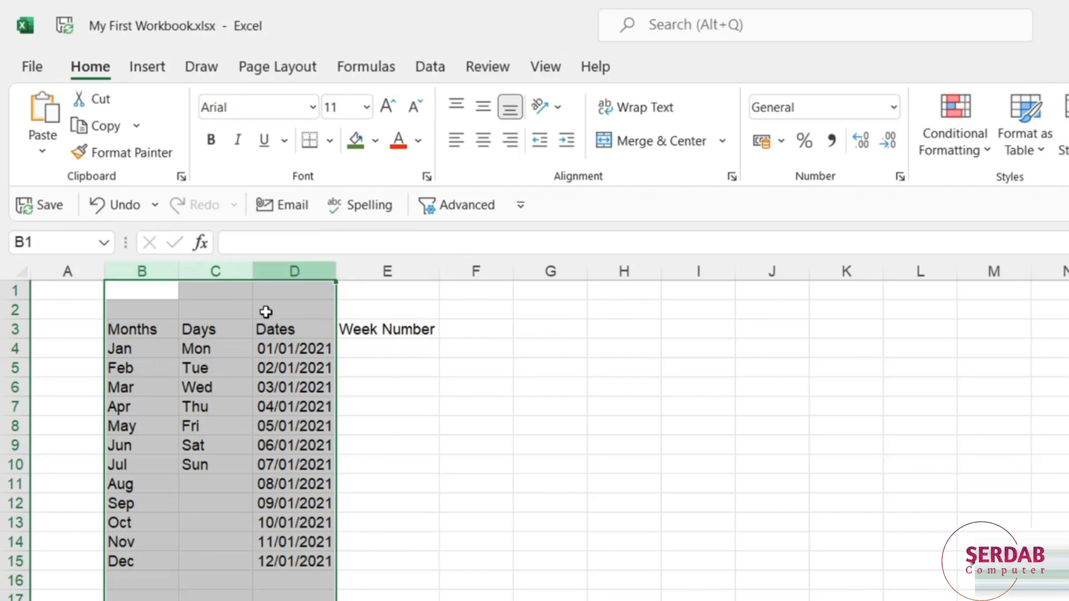
{"action": "double_click", "coordinate": [253, 270]}
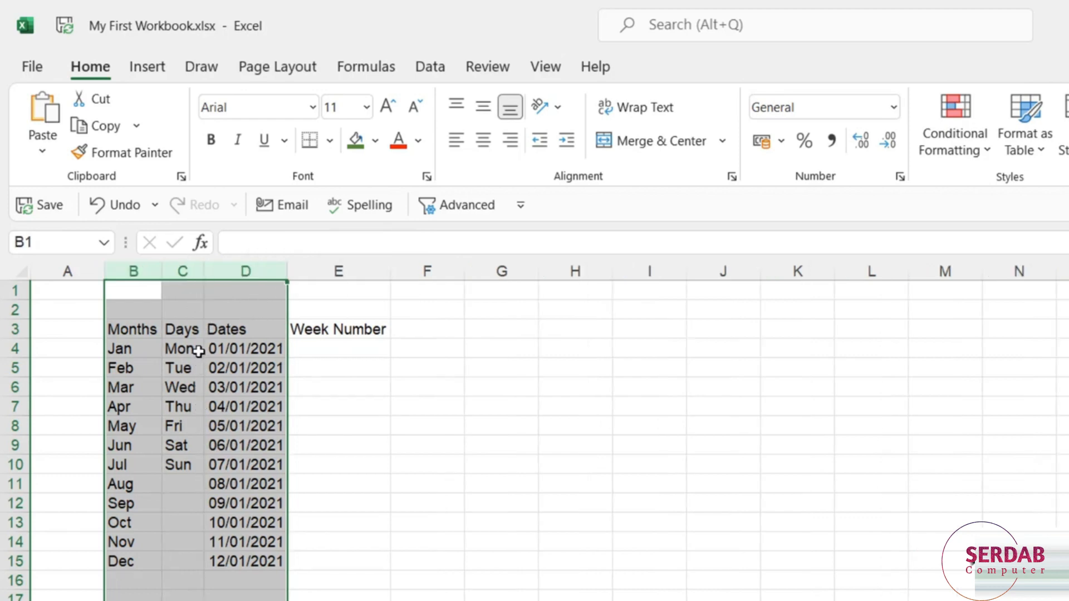
Enter week numbers 1, 2 and 3 in E4:E6 and autofill the series down to 12 in E15
{"action": "left_click", "coordinate": [336, 354]}
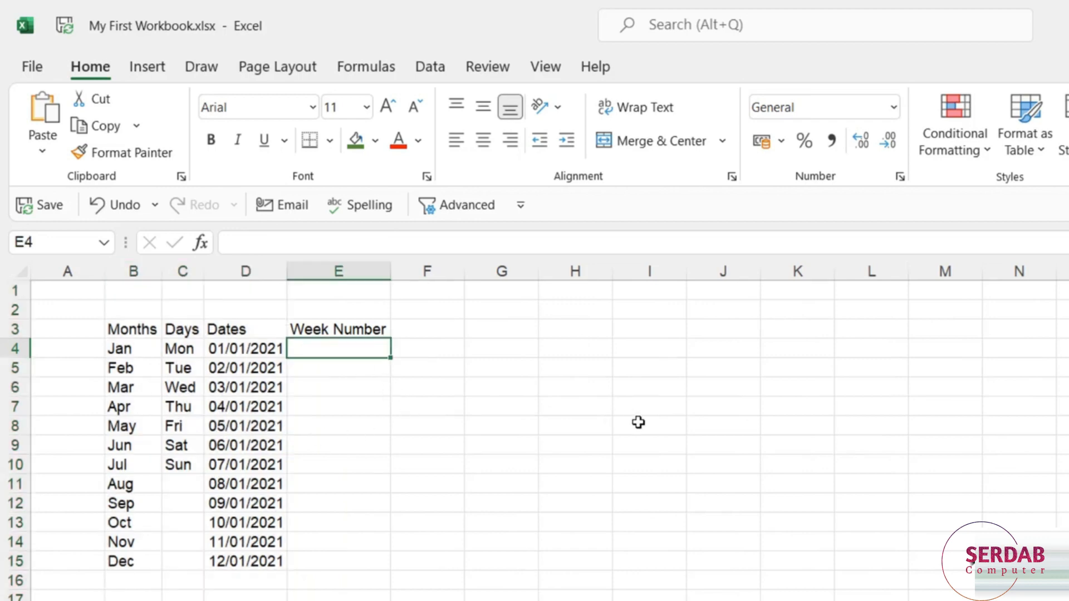
{"action": "type", "text": "1"}
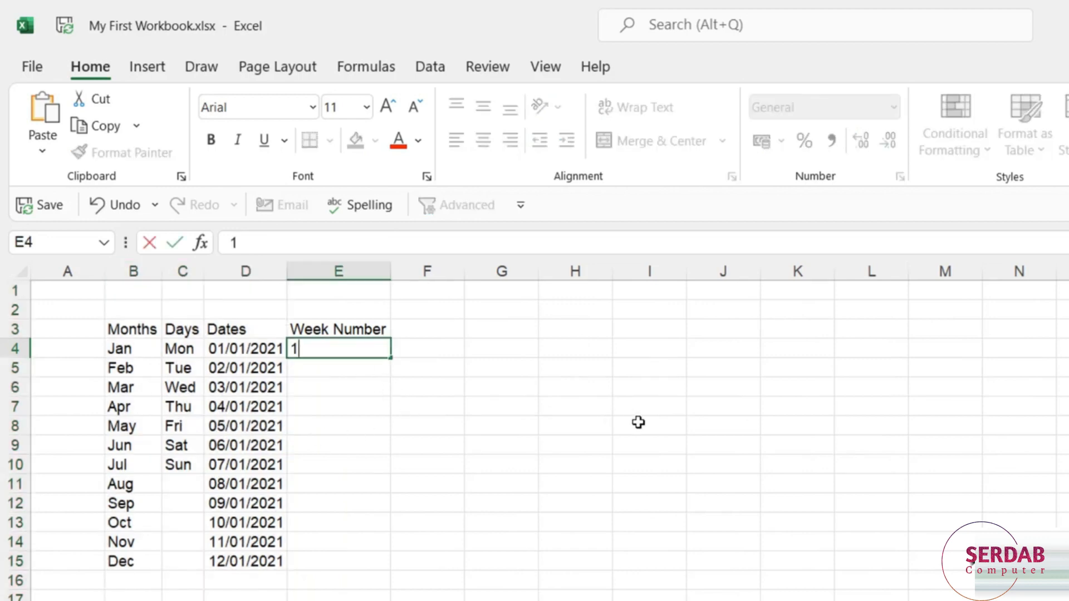
{"action": "key", "text": "Return"}
{"action": "type", "text": "2"}
{"action": "key", "text": "Return"}
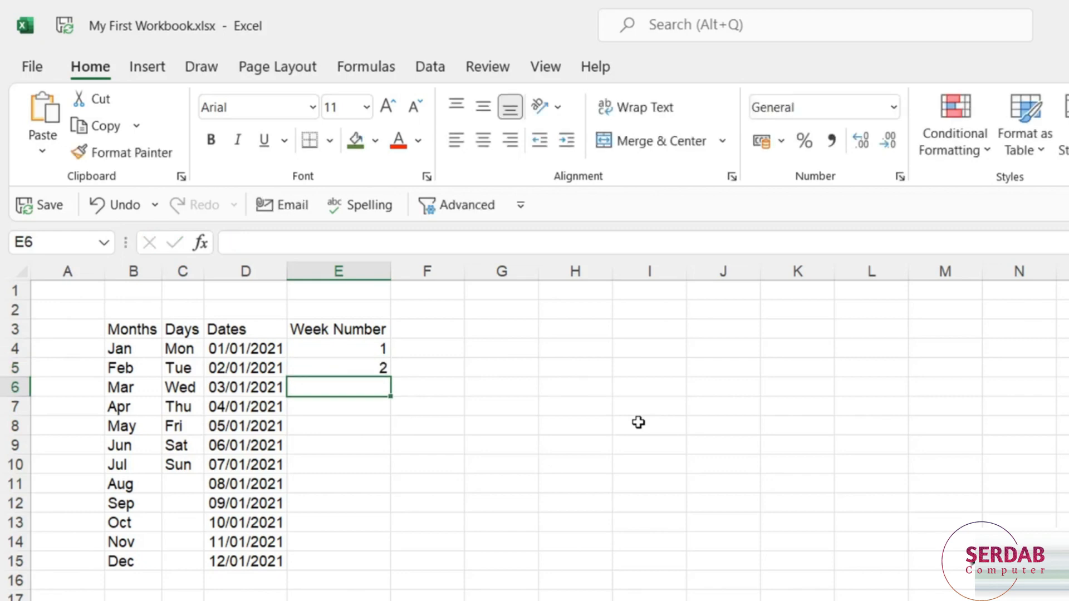
{"action": "type", "text": "3"}
{"action": "key", "text": "ctrl+Return"}
{"action": "key", "text": "Return"}
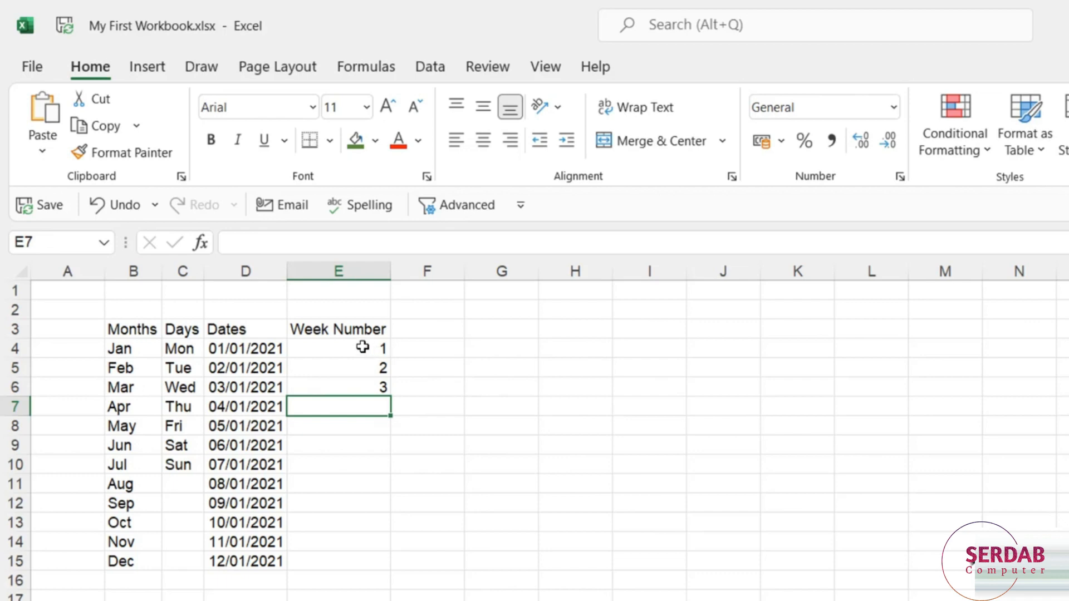
{"action": "left_click_drag", "start_coordinate": [363, 348], "coordinate": [390, 569]}
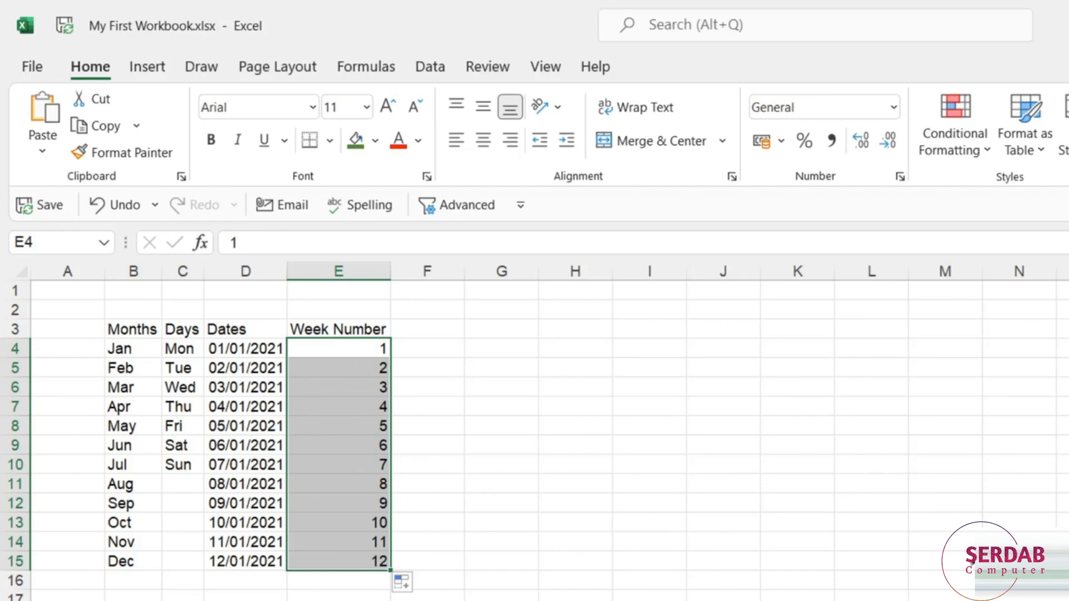
{"action": "left_click", "coordinate": [484, 472]}
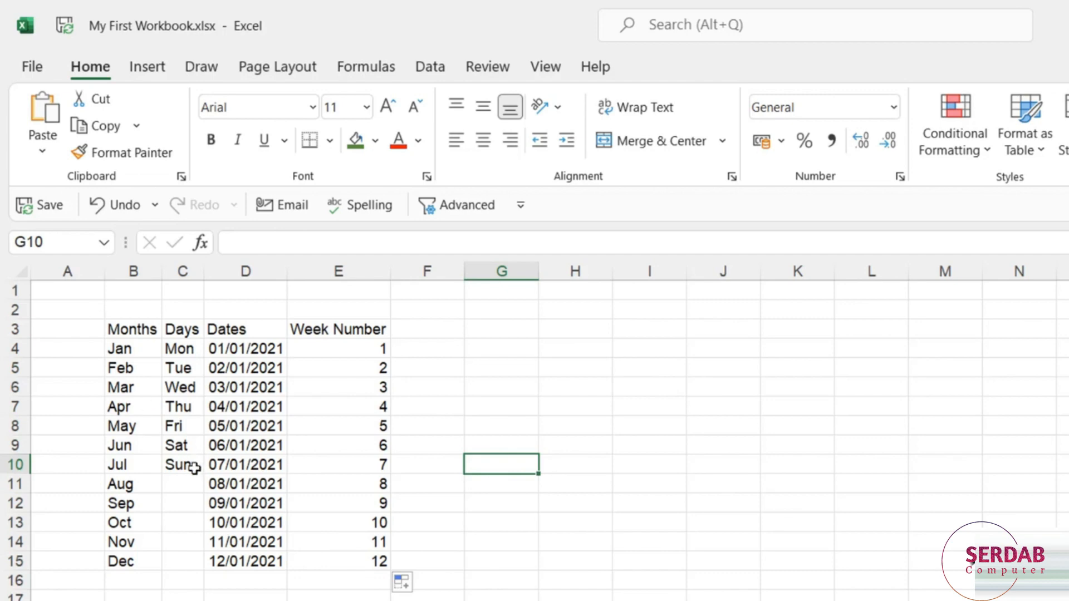
Change the first month in B4 to its full name, January, and widen column B to fit it
{"action": "left_click", "coordinate": [129, 349]}
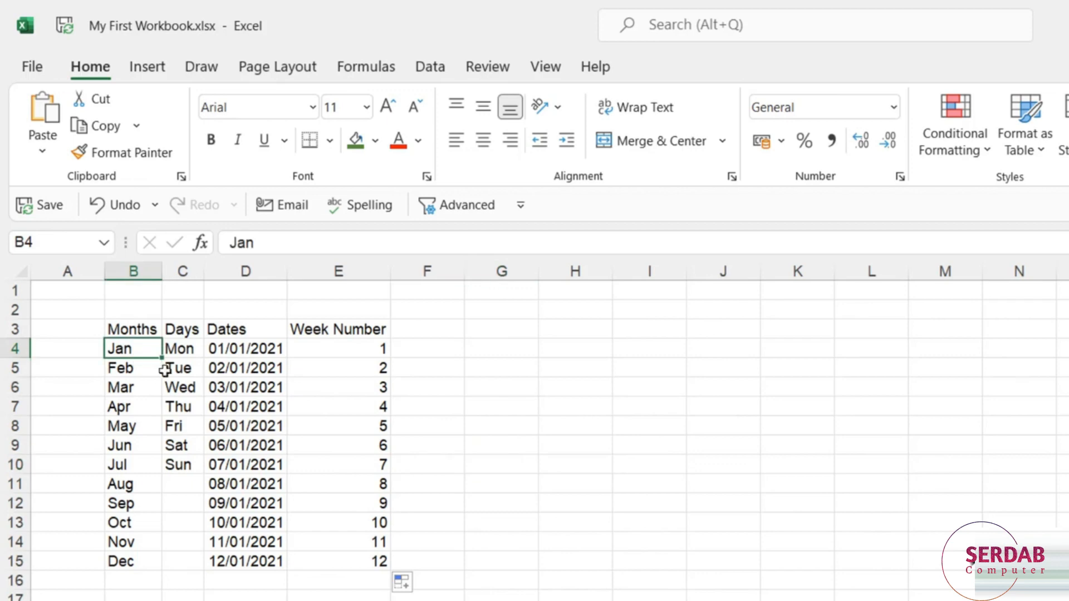
{"action": "double_click", "coordinate": [141, 349]}
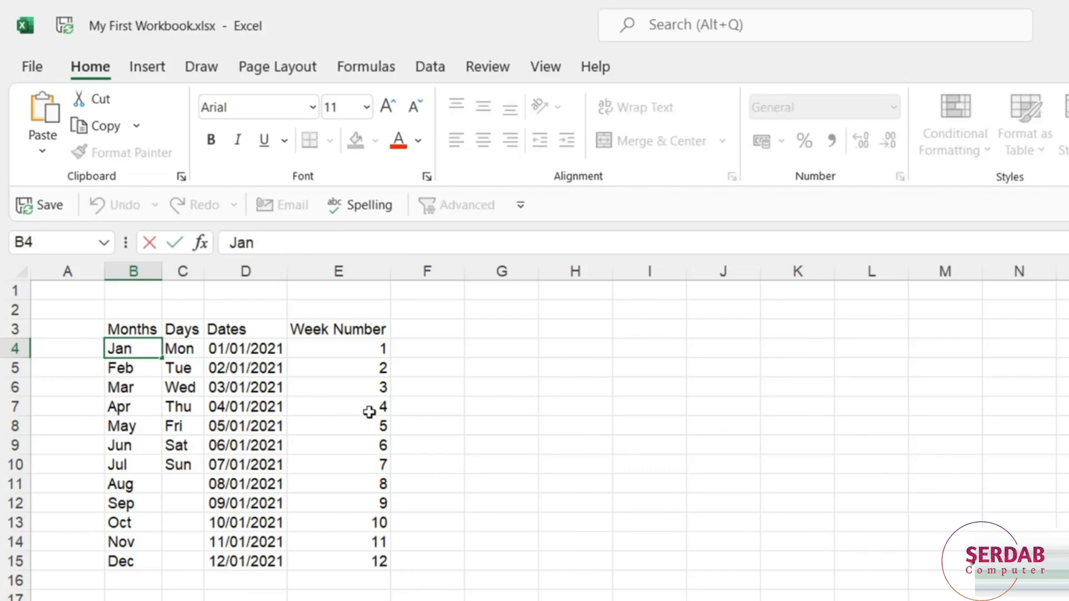
{"action": "type", "text": "uary"}
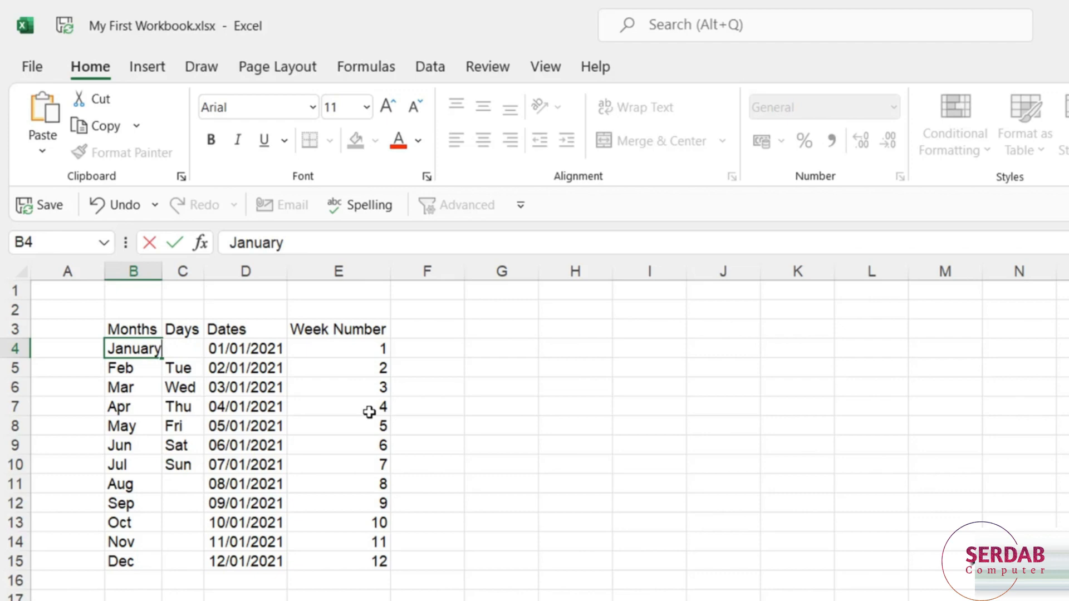
{"action": "key", "text": "Return"}
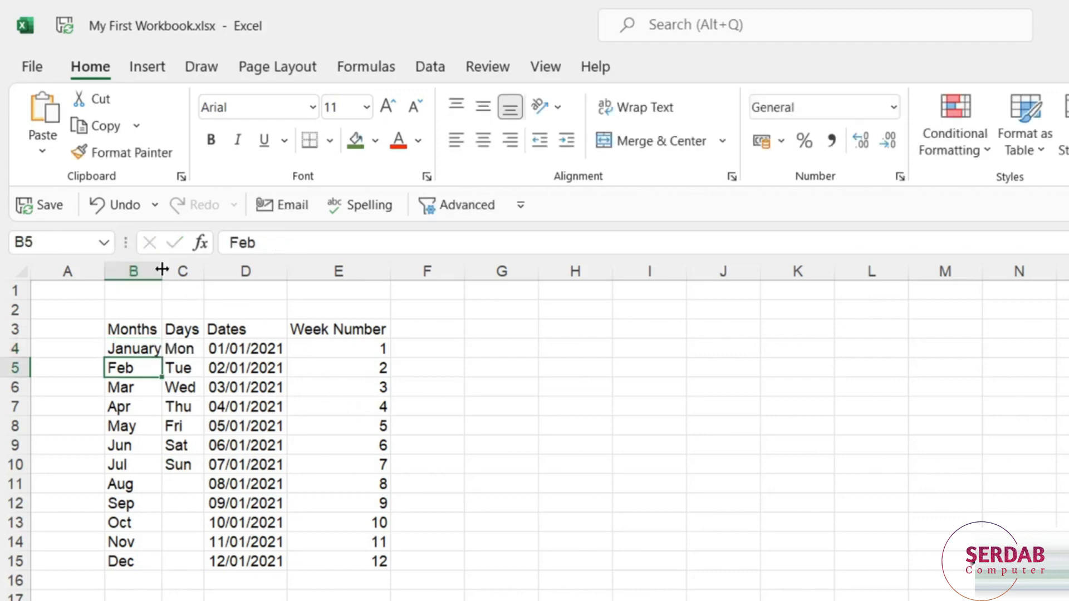
{"action": "left_click_drag", "start_coordinate": [161, 269], "coordinate": [196, 278]}
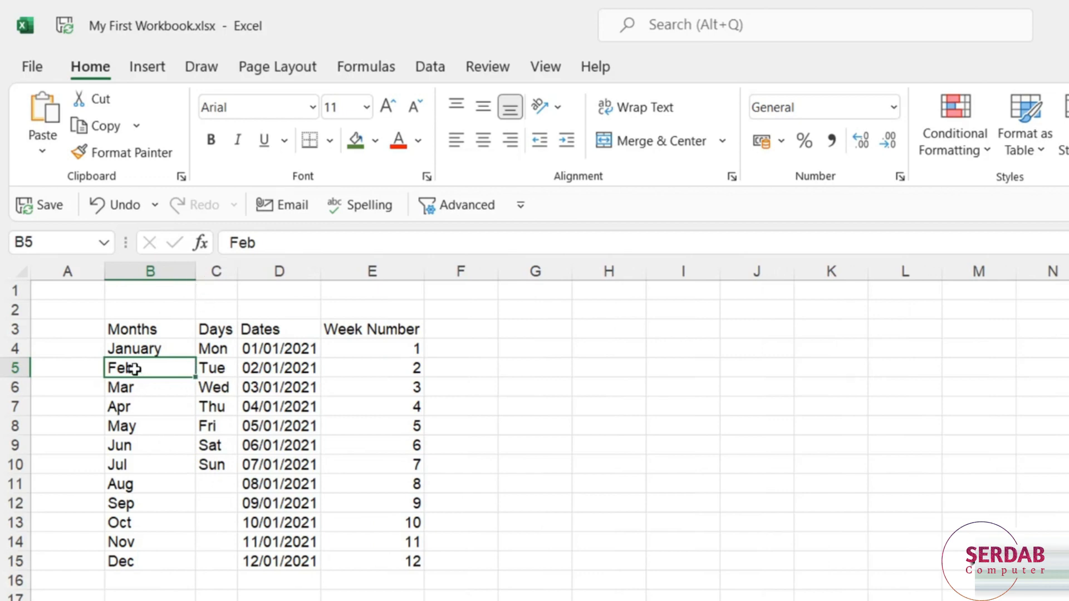
Edit the month in B5 to read February and the month in B6 to read March
{"action": "key", "text": "F2"}
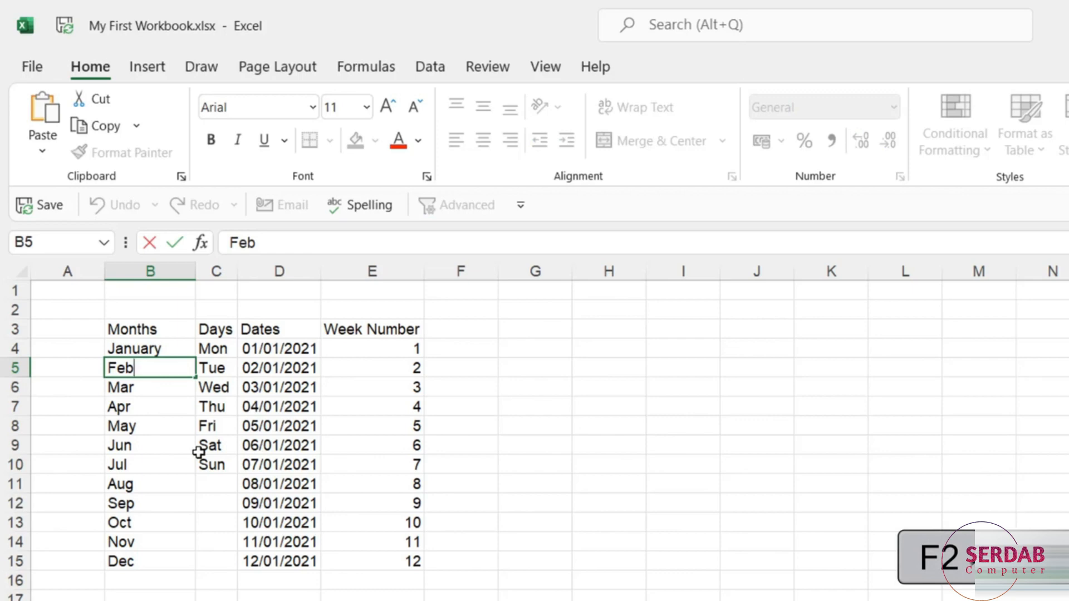
{"action": "type", "text": "ruary"}
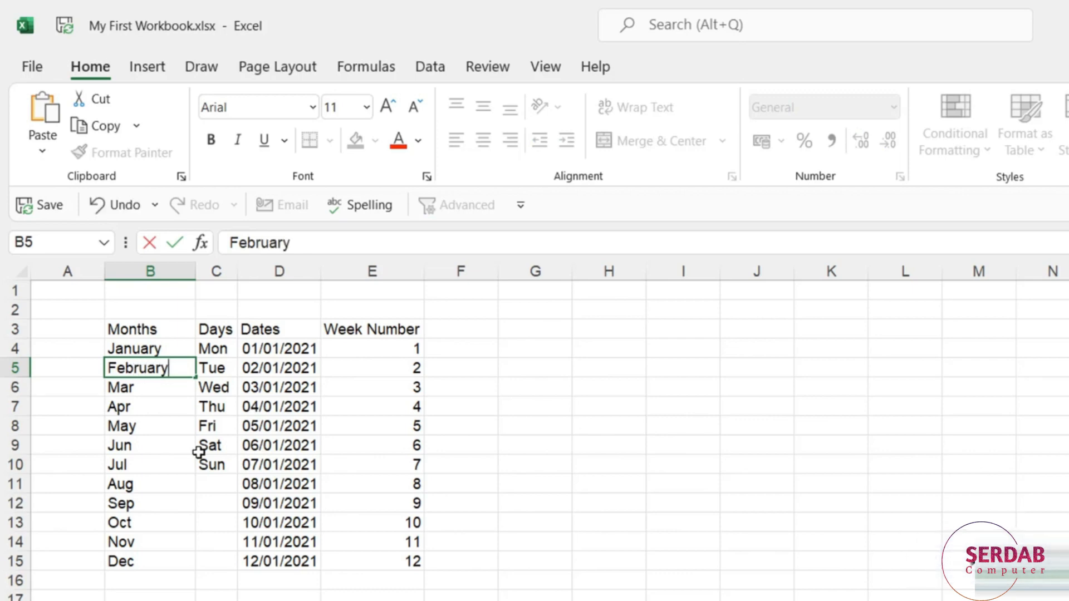
{"action": "key", "text": "Return"}
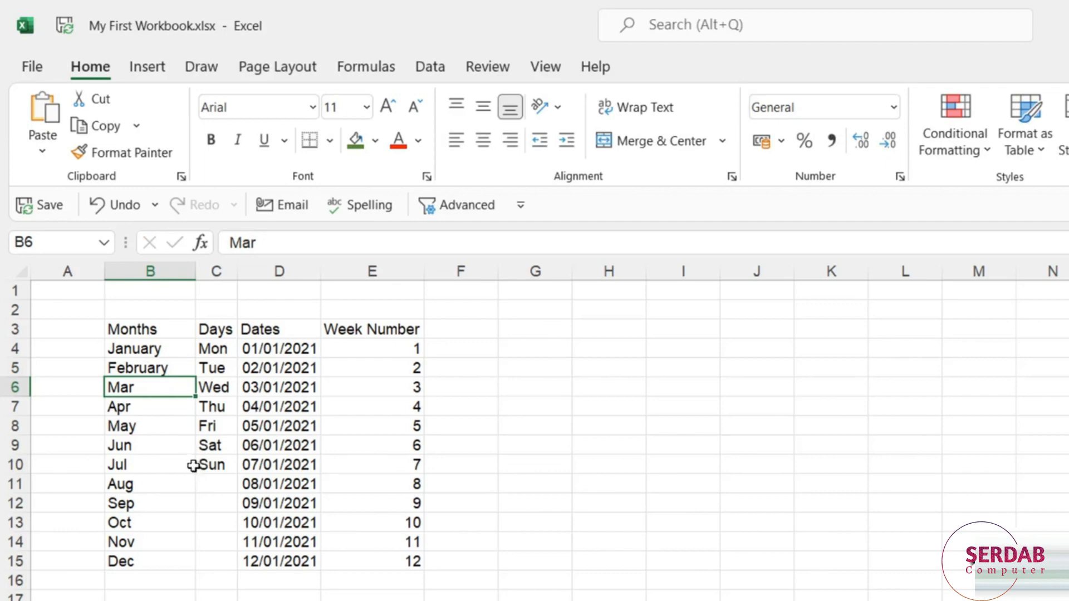
{"action": "left_click", "coordinate": [262, 242]}
{"action": "type", "text": "ch"}
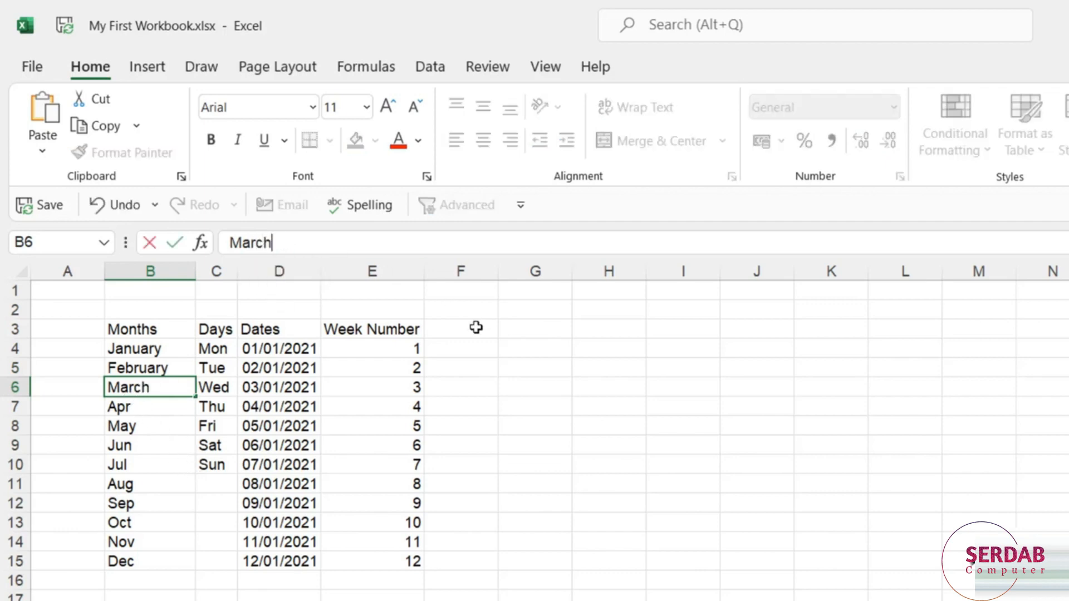
{"action": "key", "text": "Return"}
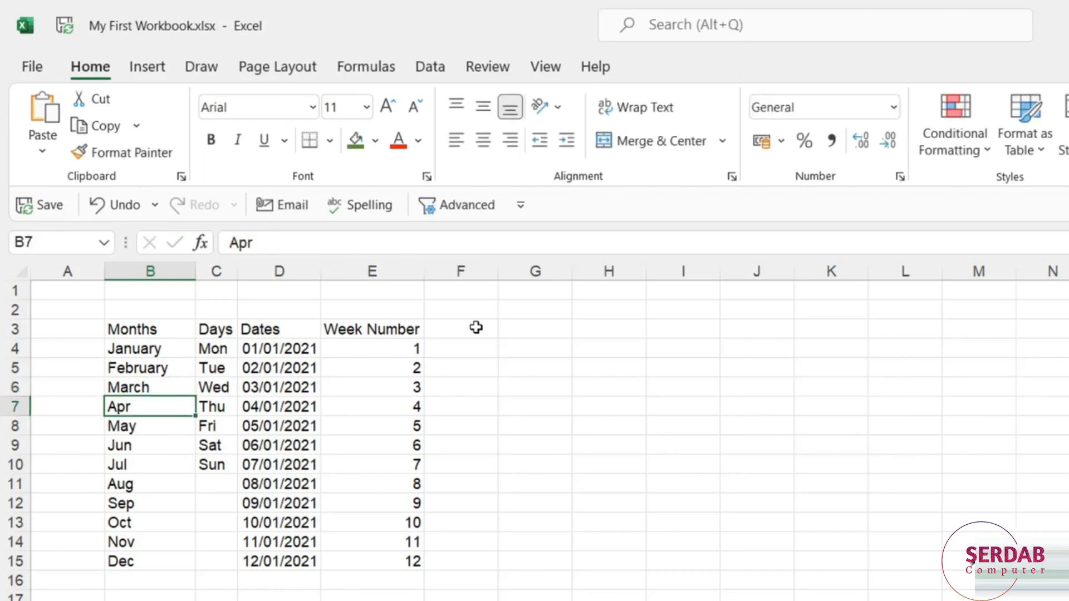
Autofill the full month names from B4:B6 down to December in B15 and widen column B slightly
{"action": "left_click_drag", "start_coordinate": [146, 348], "coordinate": [204, 565]}
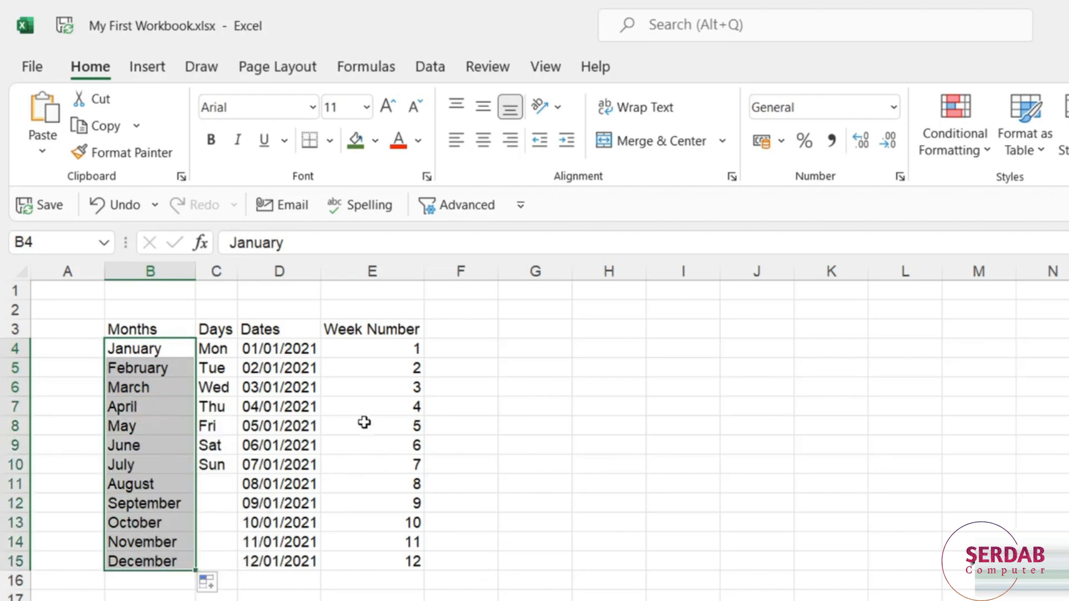
{"action": "left_click_drag", "start_coordinate": [200, 270], "coordinate": [213, 271]}
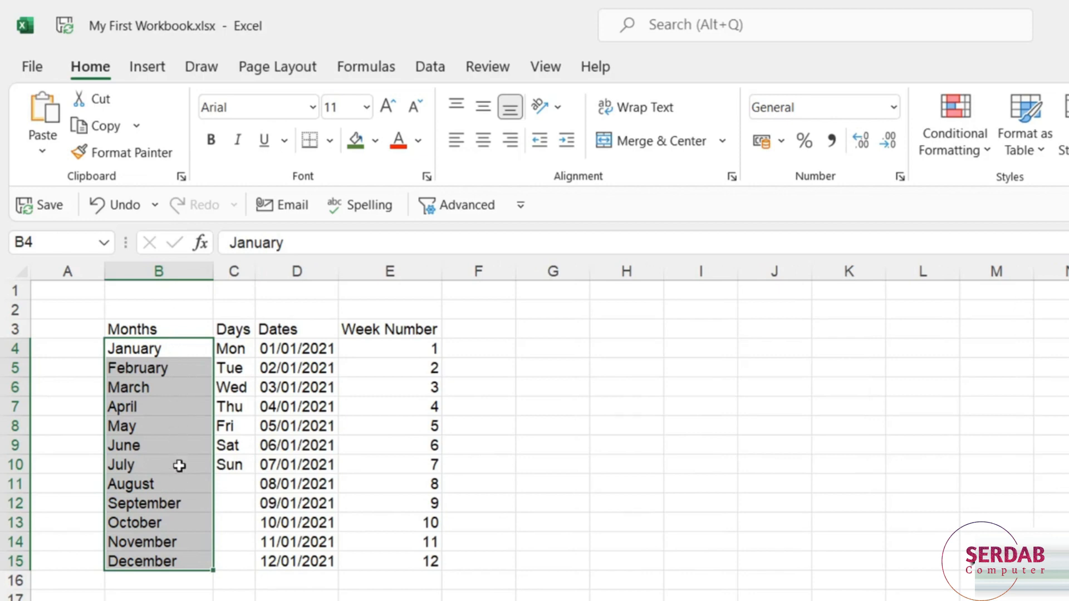
{"action": "left_click", "coordinate": [774, 463]}
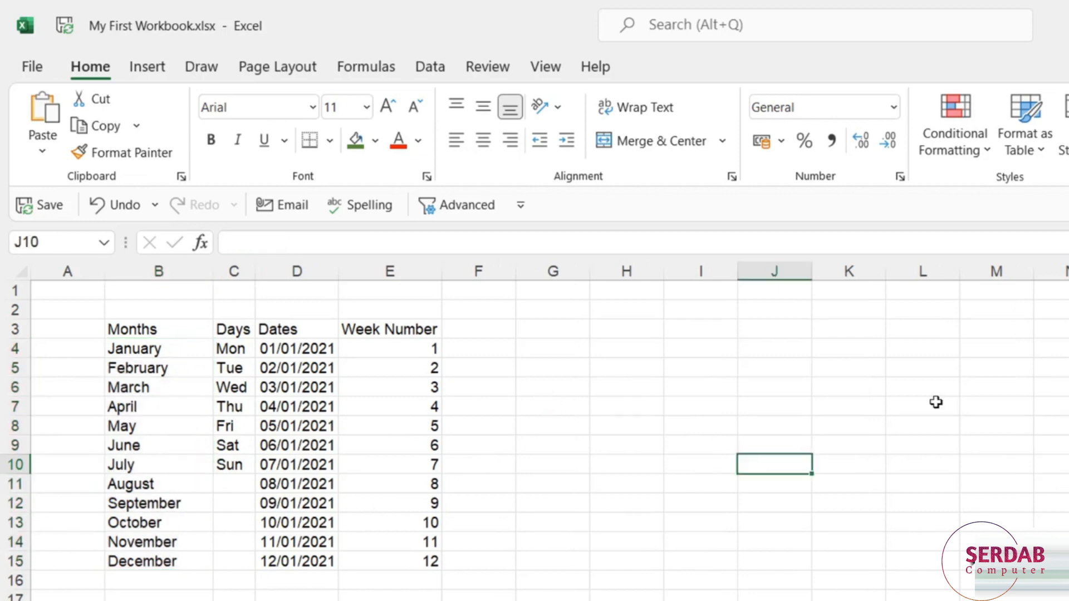
{"action": "left_click", "coordinate": [896, 393]}
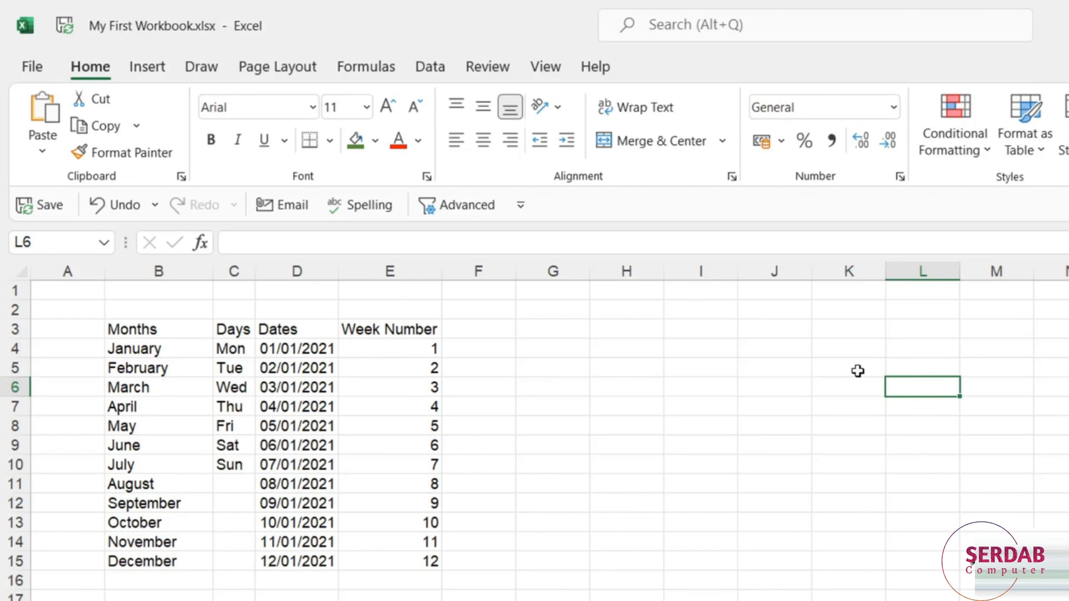
{"action": "left_click", "coordinate": [635, 351]}
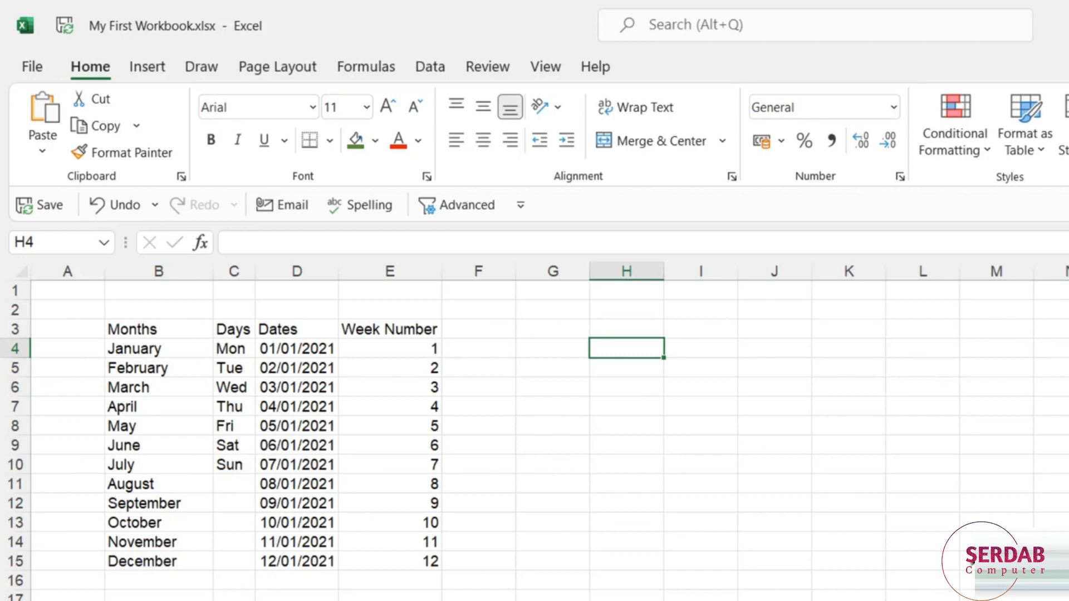
{"action": "left_click", "coordinate": [1068, 464]}
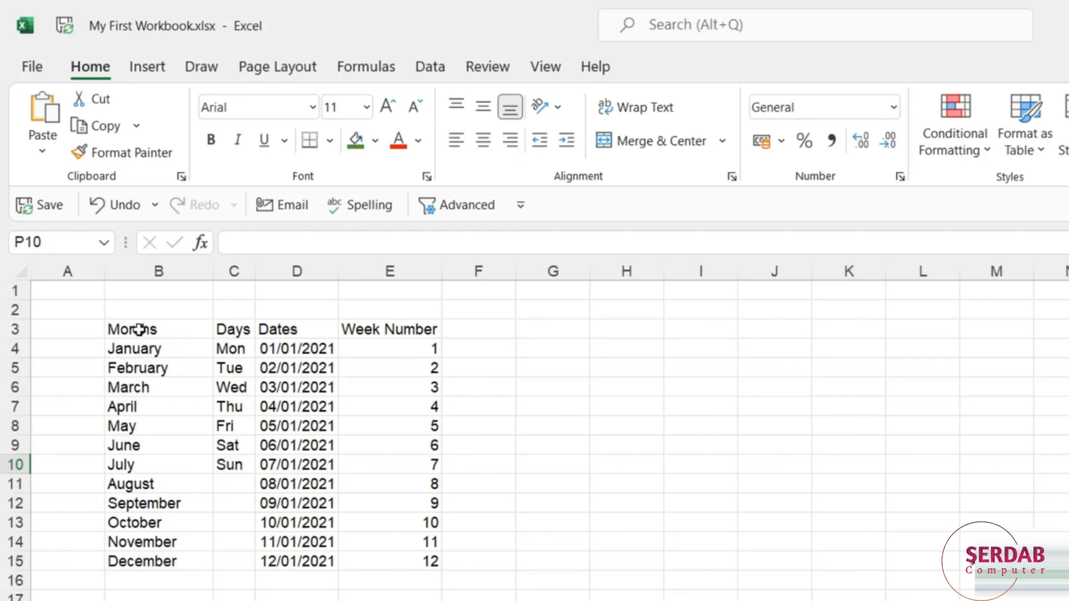
{"action": "left_click_drag", "start_coordinate": [139, 329], "coordinate": [156, 563]}
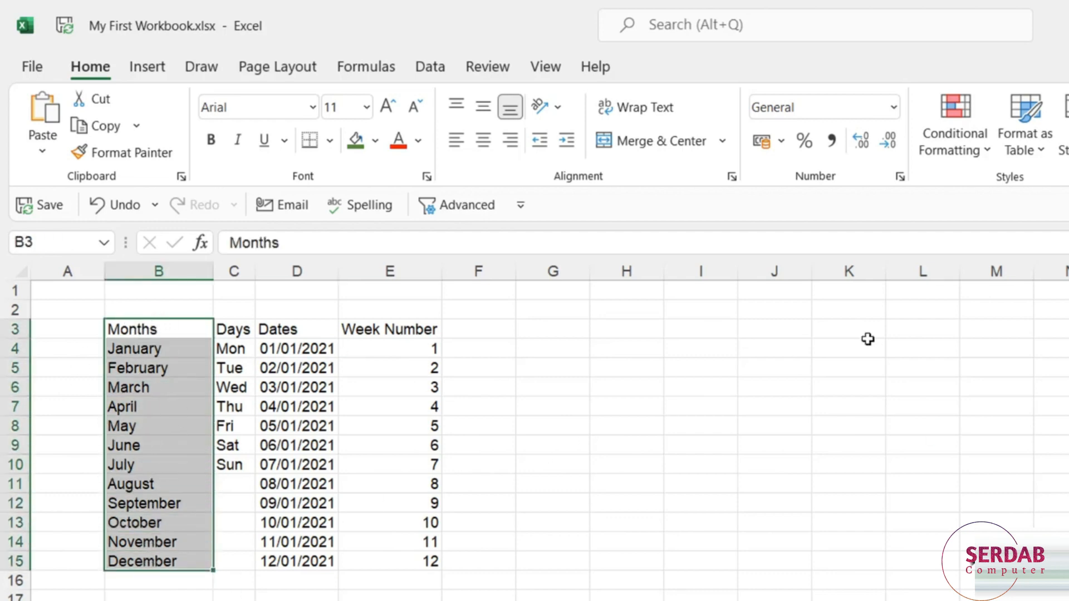
{"action": "left_click", "coordinate": [912, 324]}
{"action": "left_click", "coordinate": [923, 269]}
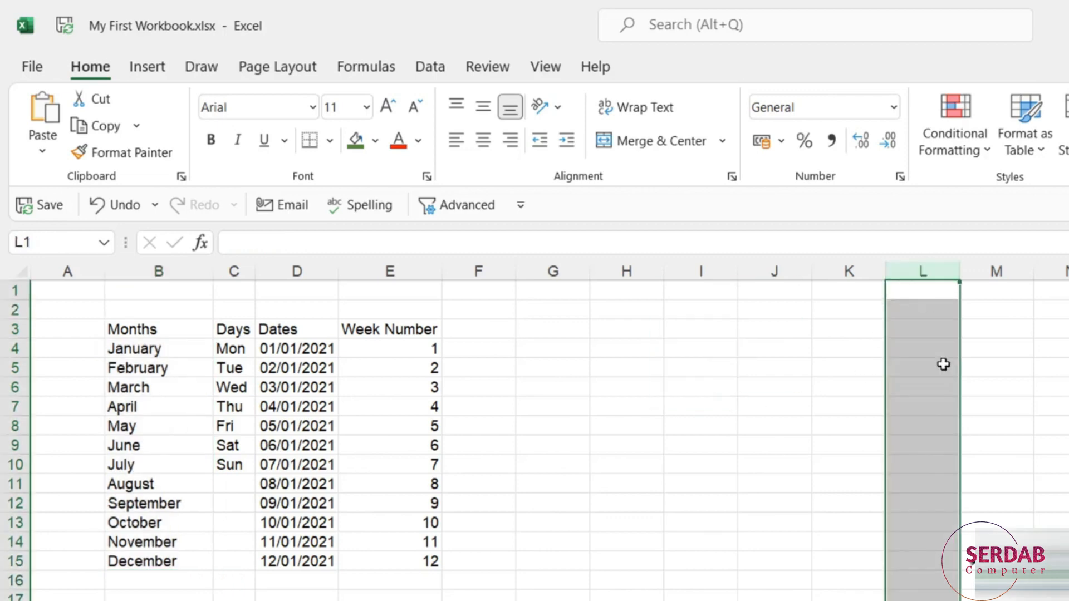
{"action": "left_click", "coordinate": [918, 332]}
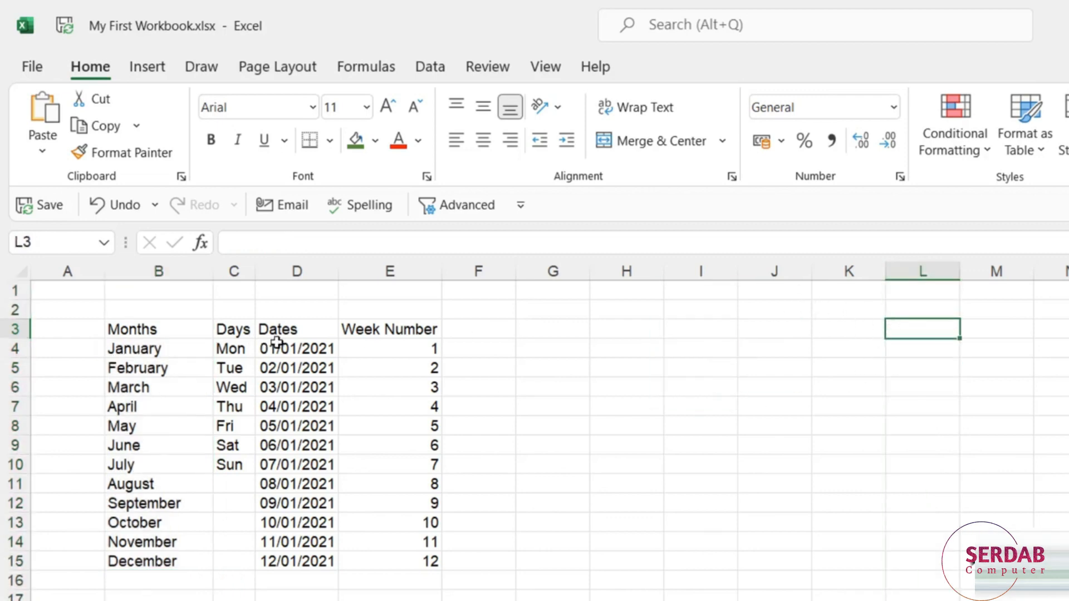
Copy the Months list in B3:B15, paste it starting at L3, and clear the copy selection
{"action": "left_click_drag", "start_coordinate": [159, 329], "coordinate": [193, 559]}
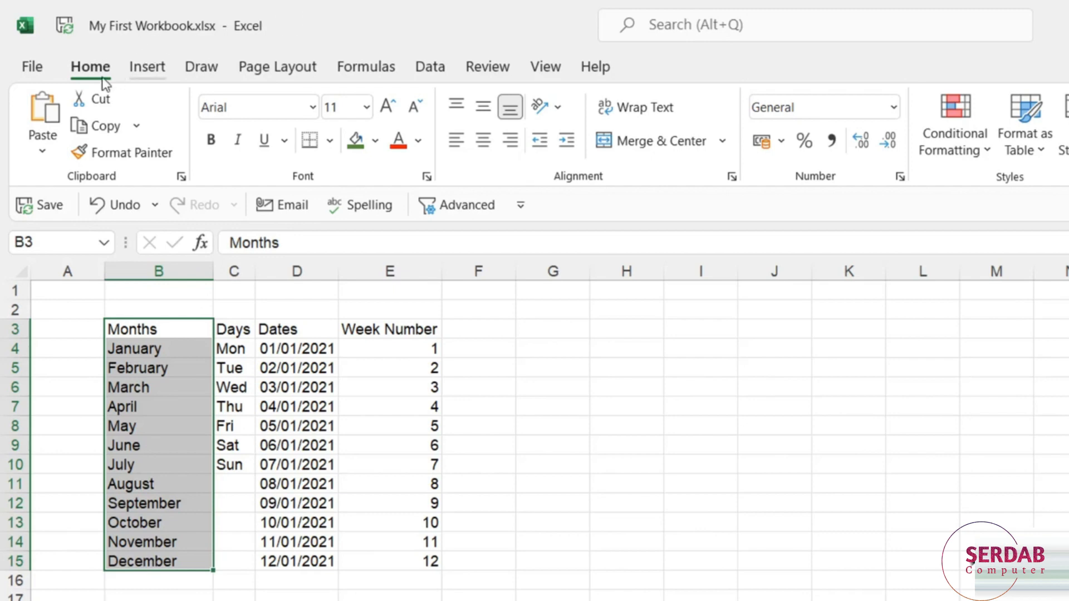
{"action": "left_click", "coordinate": [102, 131]}
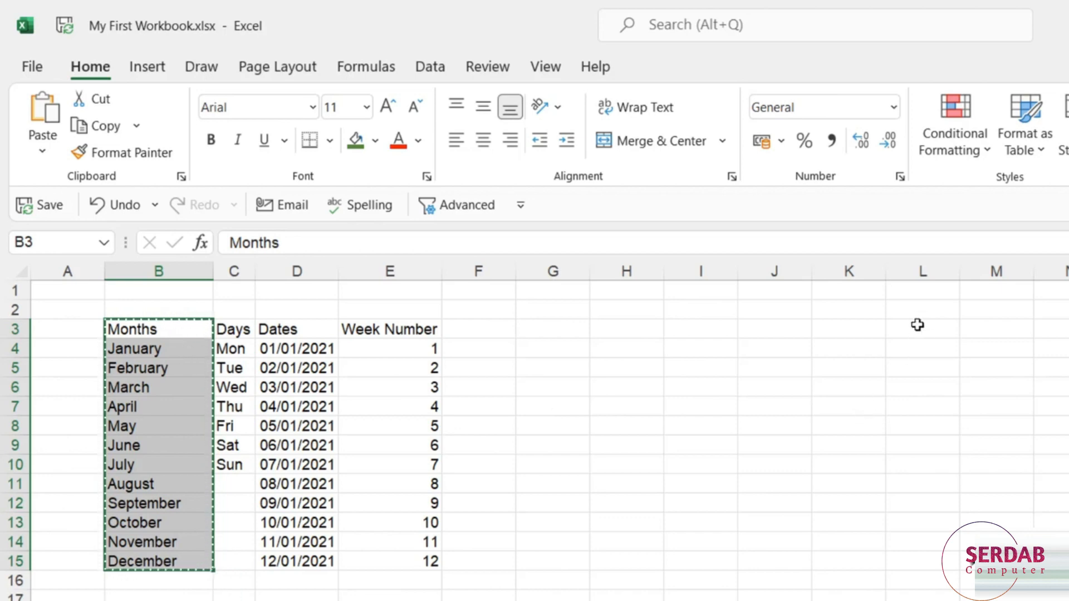
{"action": "left_click", "coordinate": [918, 325]}
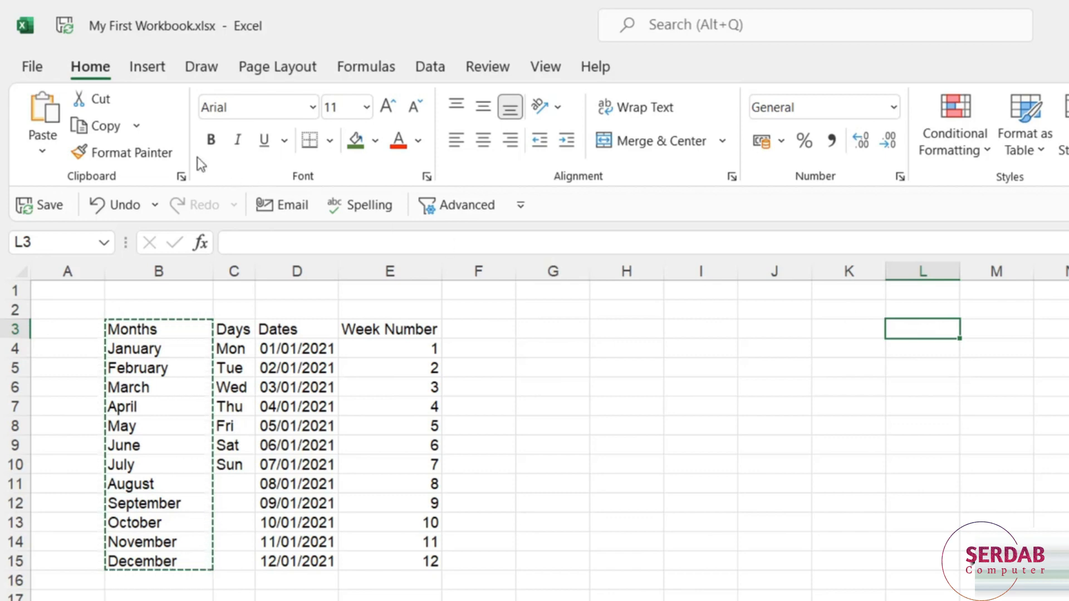
{"action": "left_click", "coordinate": [44, 114]}
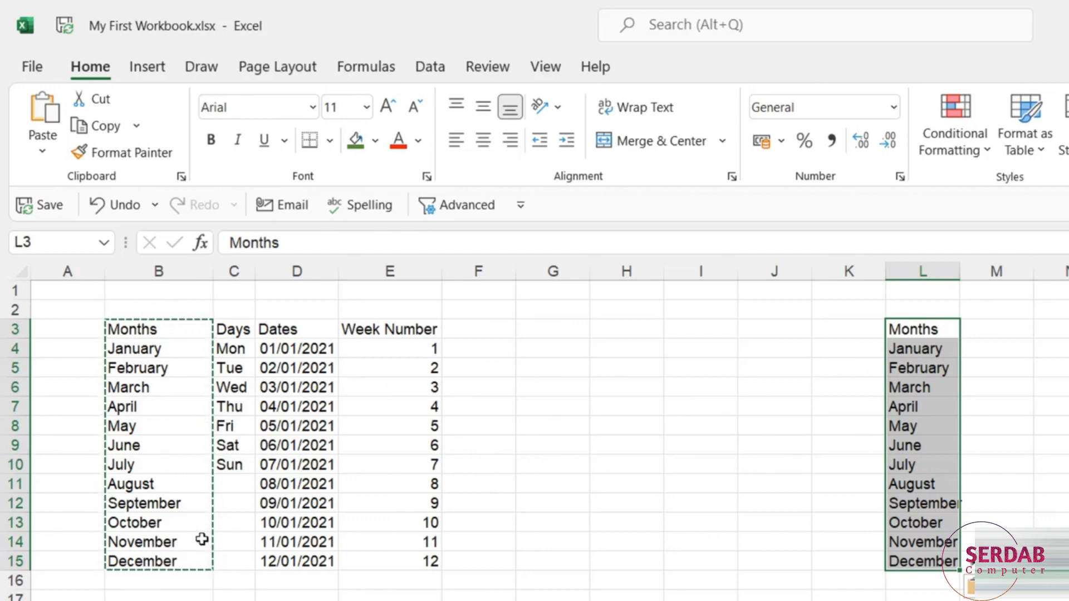
{"action": "key", "text": "Escape"}
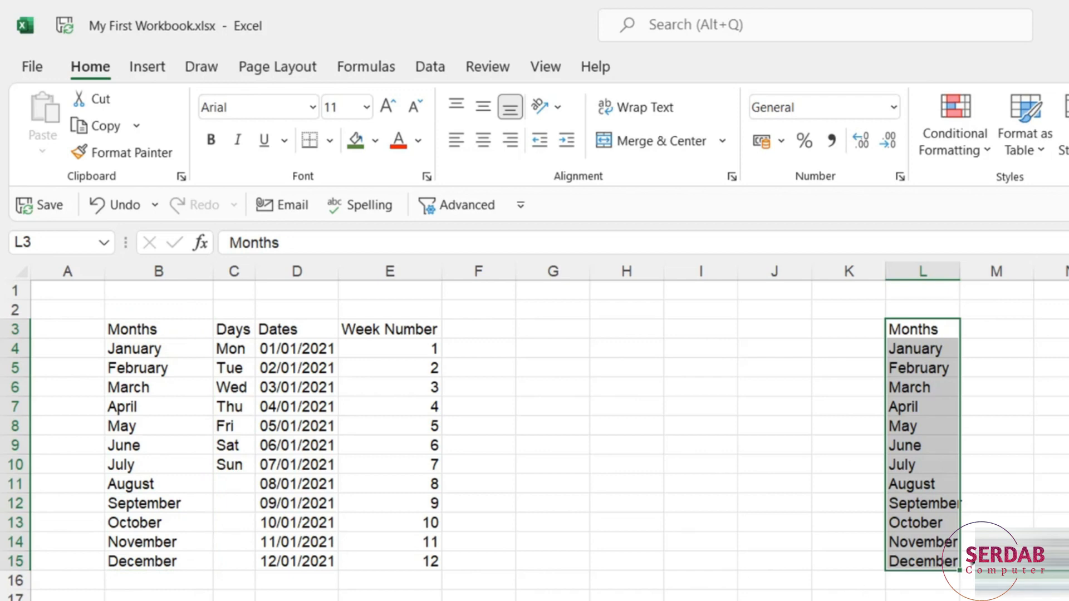
{"action": "left_click", "coordinate": [1056, 504]}
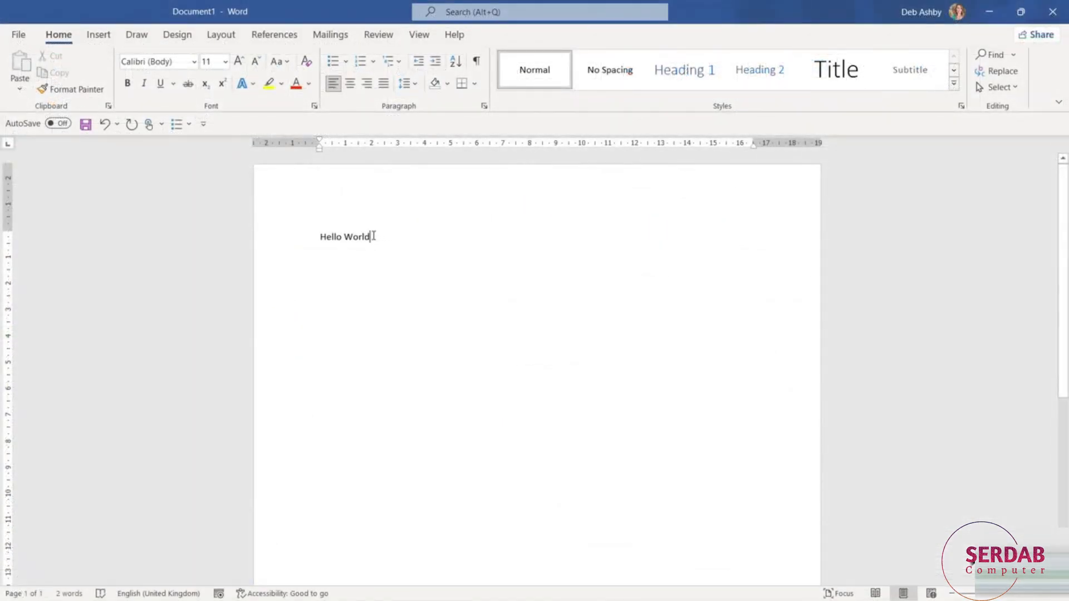
Copy the Hello World text from the Word document into N3 of the Excel Calculations sheet and autofit column N
{"action": "left_click_drag", "start_coordinate": [376, 237], "coordinate": [310, 234]}
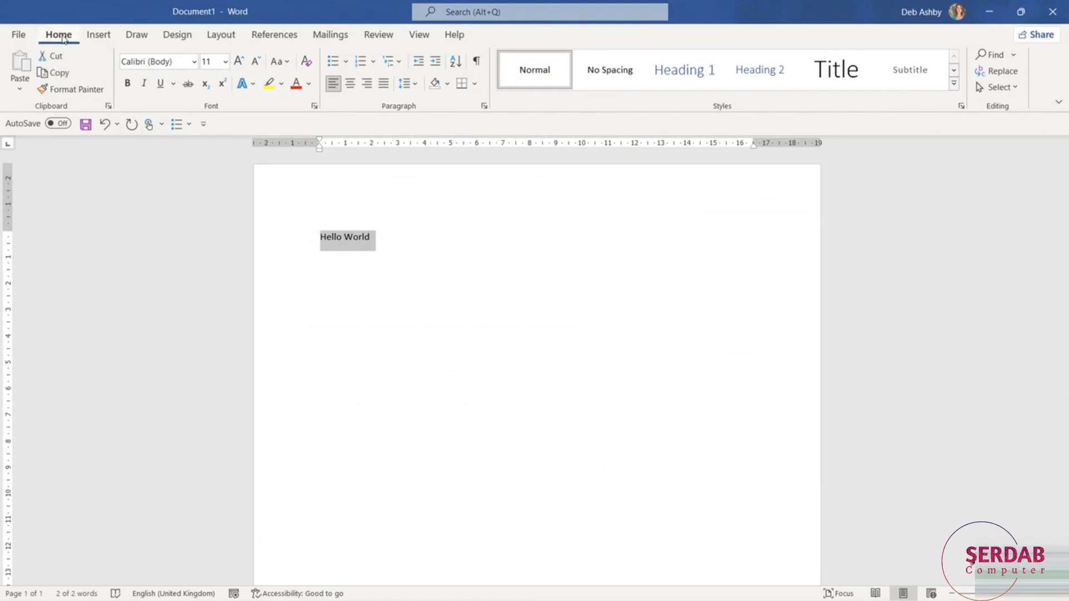
{"action": "left_click", "coordinate": [55, 76]}
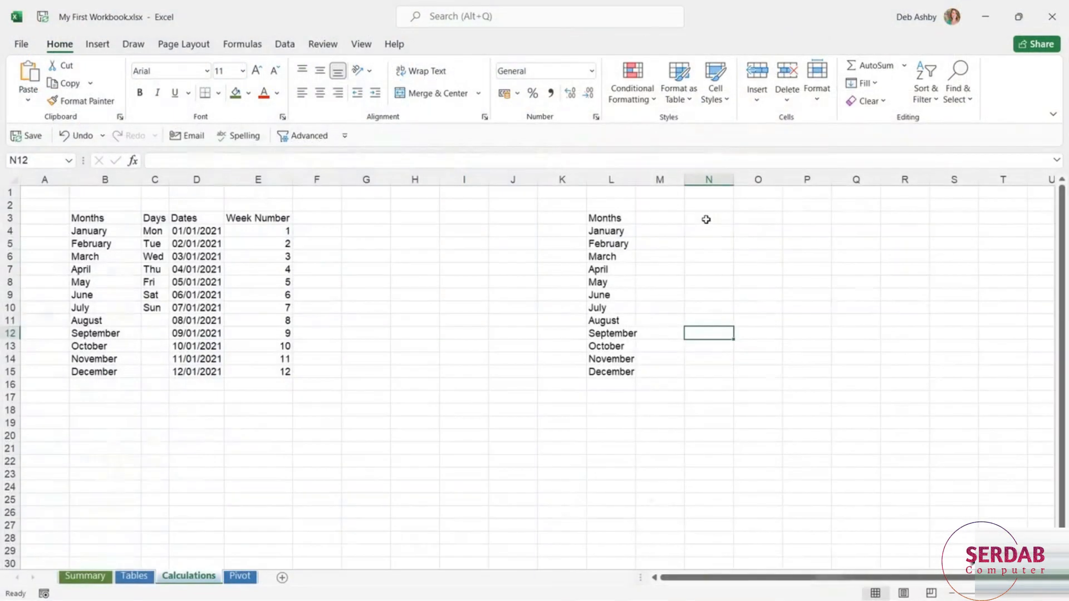
{"action": "left_click", "coordinate": [708, 219]}
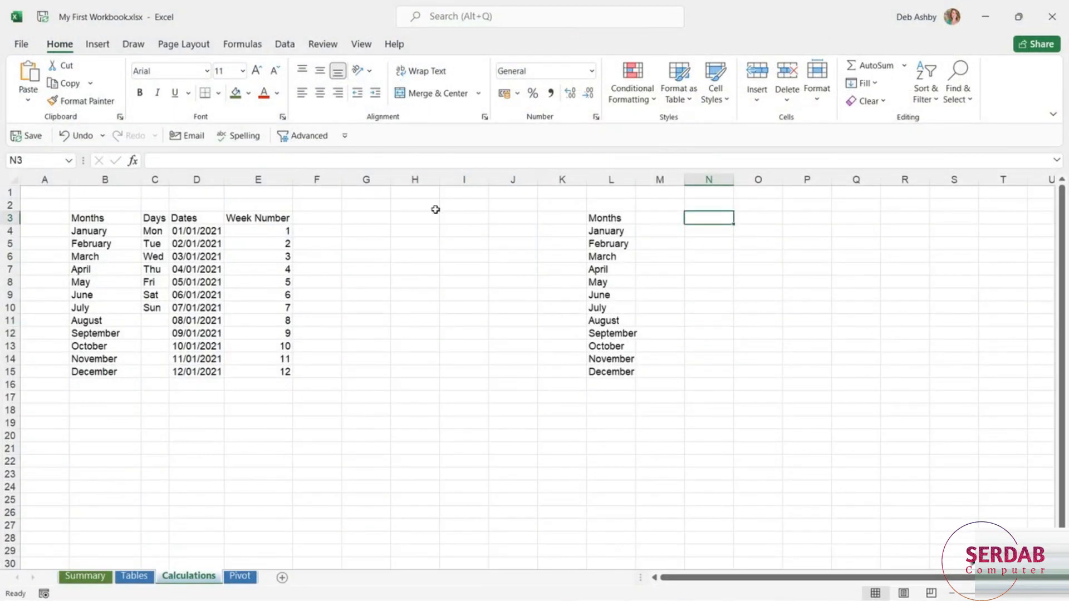
{"action": "left_click", "coordinate": [28, 72]}
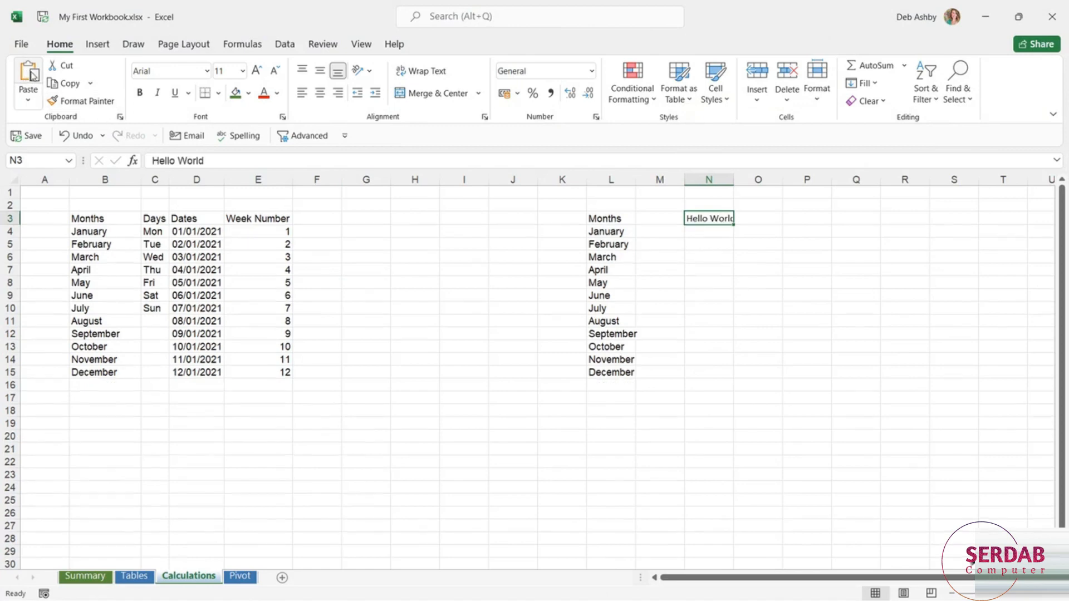
{"action": "double_click", "coordinate": [733, 181]}
{"action": "left_click", "coordinate": [808, 257]}
Compare the fonts of N3 and the Months list in column L, and set the Hello World text in N3 to Arial
{"action": "left_click", "coordinate": [717, 216]}
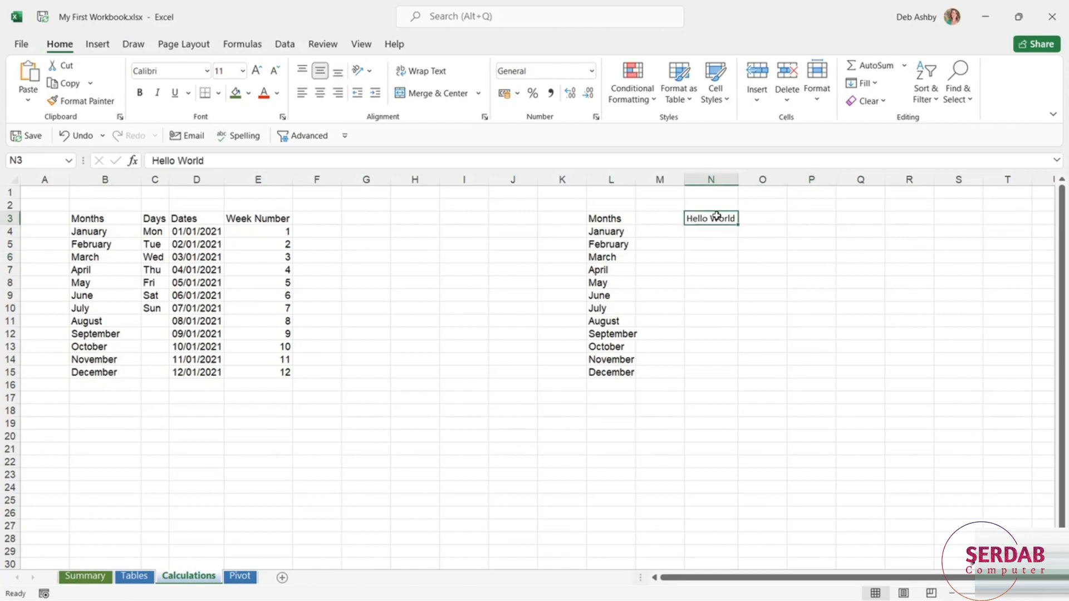
{"action": "left_click", "coordinate": [612, 217]}
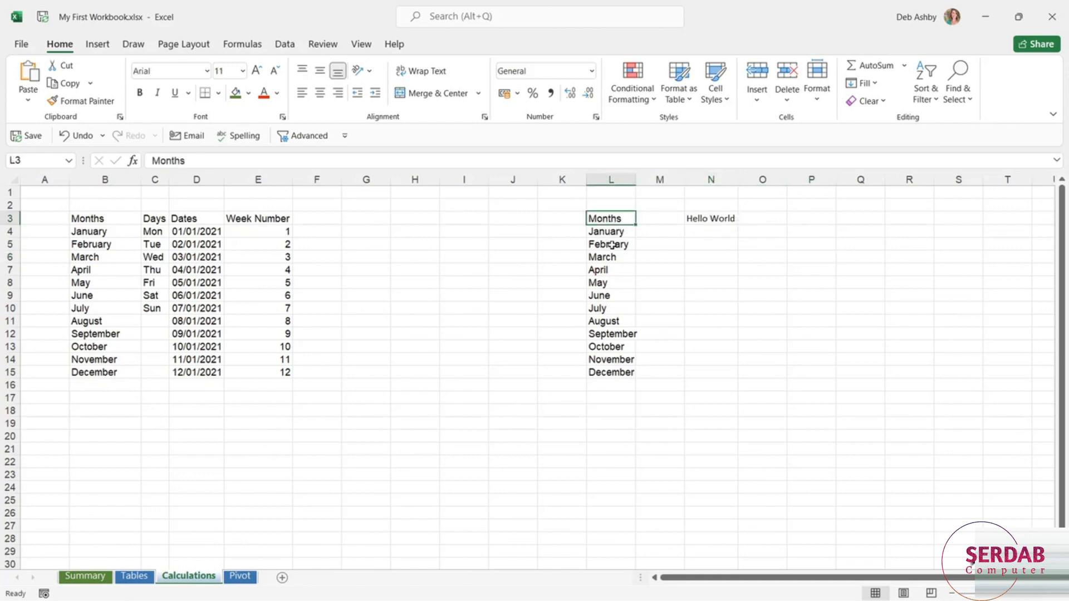
{"action": "left_click", "coordinate": [611, 245]}
{"action": "left_click", "coordinate": [607, 273]}
{"action": "left_click", "coordinate": [608, 220]}
{"action": "left_click", "coordinate": [608, 258]}
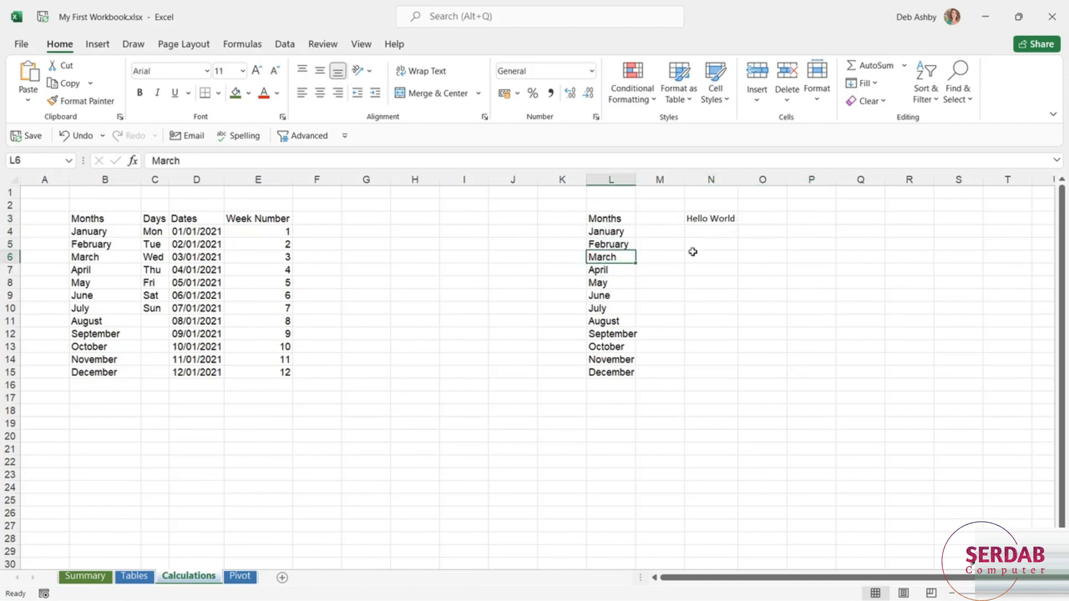
{"action": "left_click", "coordinate": [719, 217]}
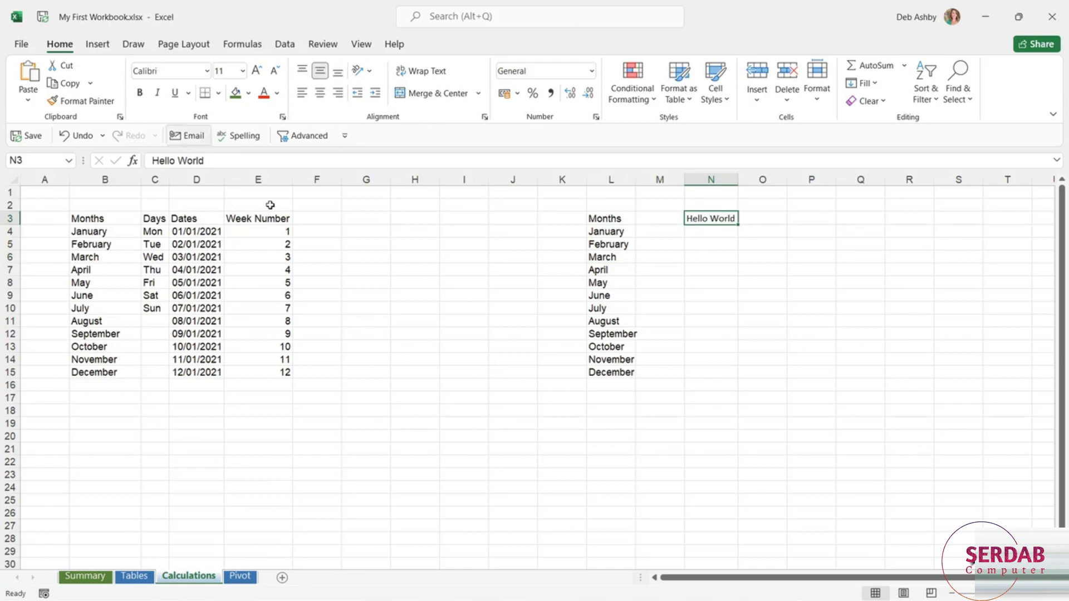
{"action": "left_click", "coordinate": [207, 71]}
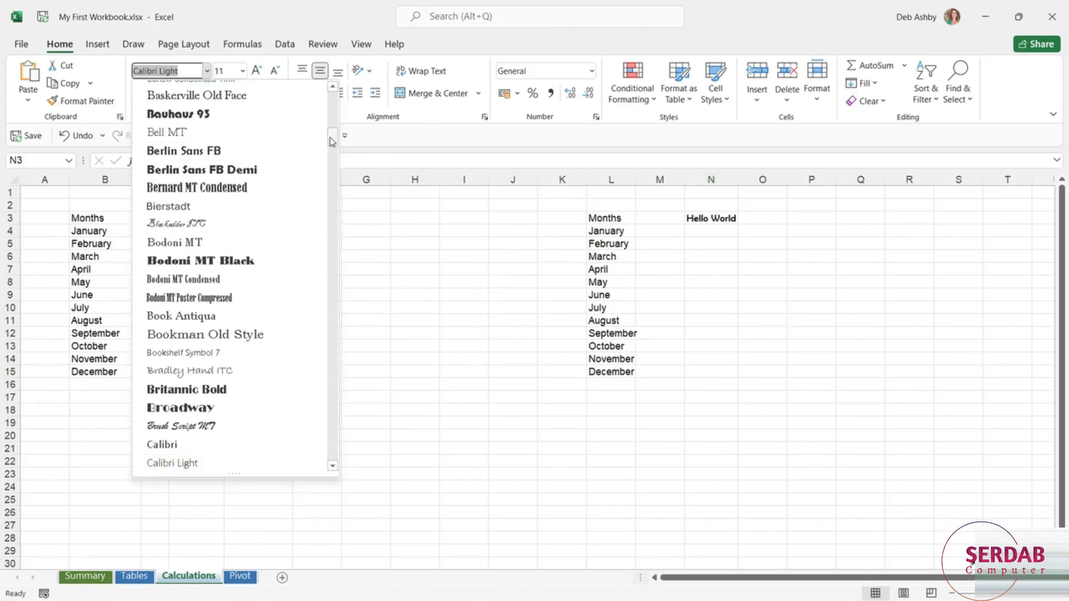
{"action": "left_click_drag", "start_coordinate": [332, 138], "coordinate": [334, 112]}
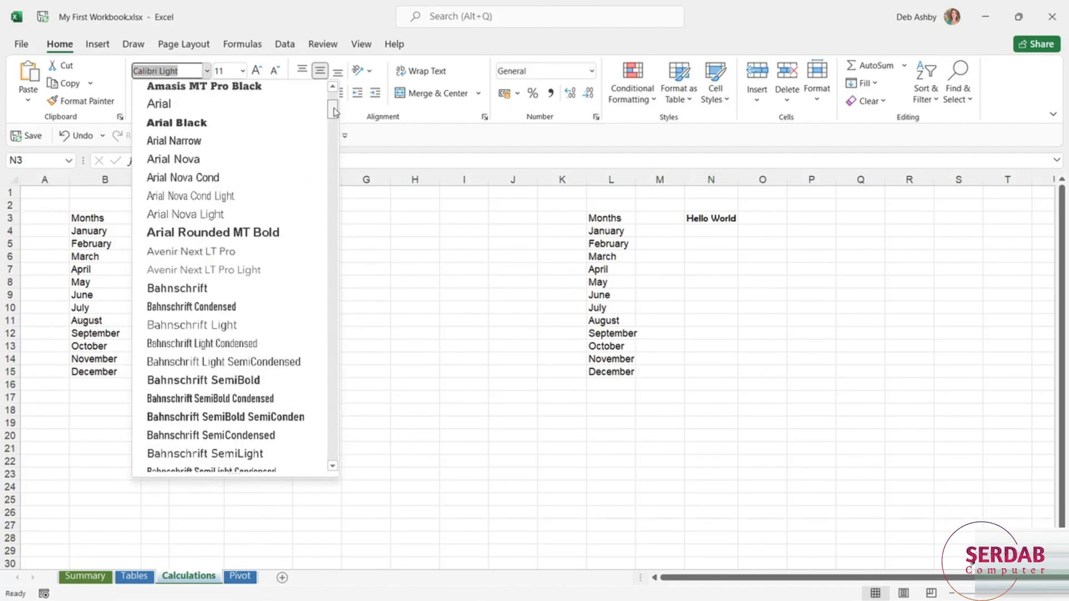
{"action": "left_click", "coordinate": [192, 106]}
{"action": "left_click", "coordinate": [740, 259]}
{"action": "left_click", "coordinate": [513, 384]}
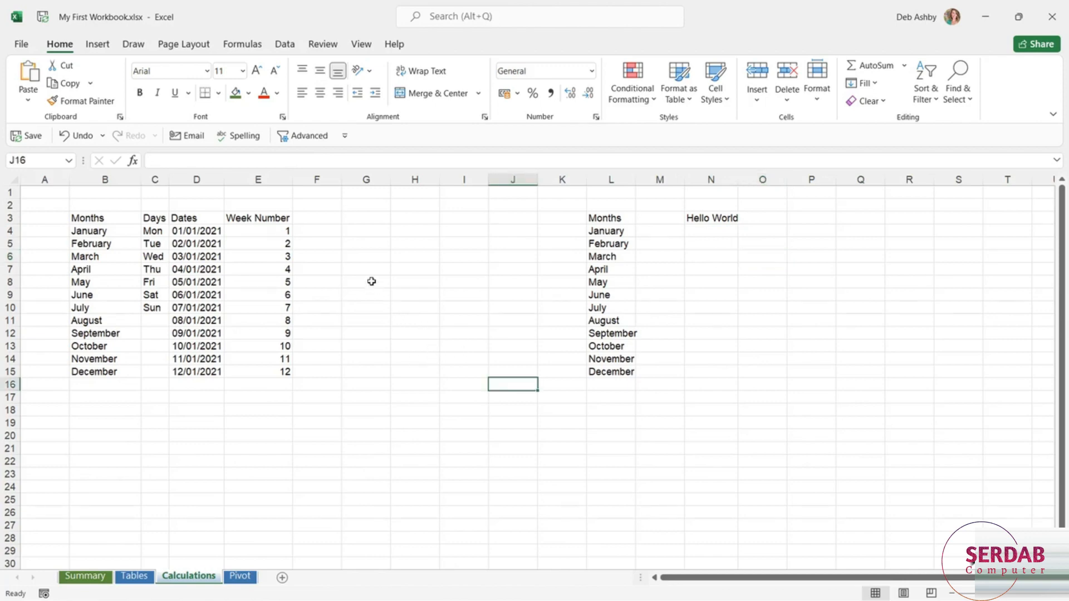
Edit the first weekday in C4 through the formula bar to read Monday and accept the entry
{"action": "left_click", "coordinate": [163, 160]}
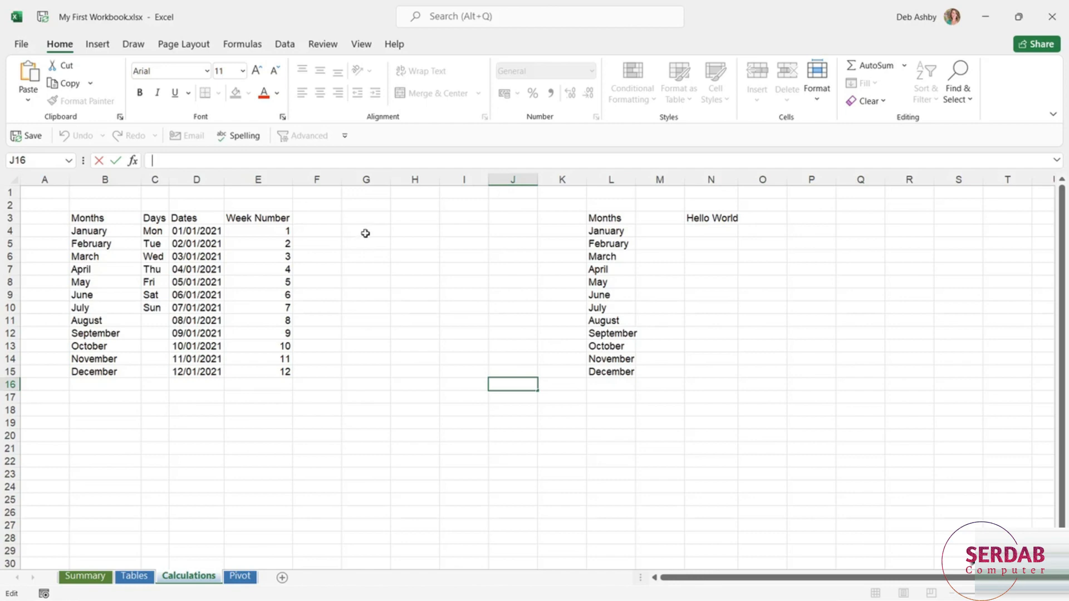
{"action": "left_click", "coordinate": [154, 233]}
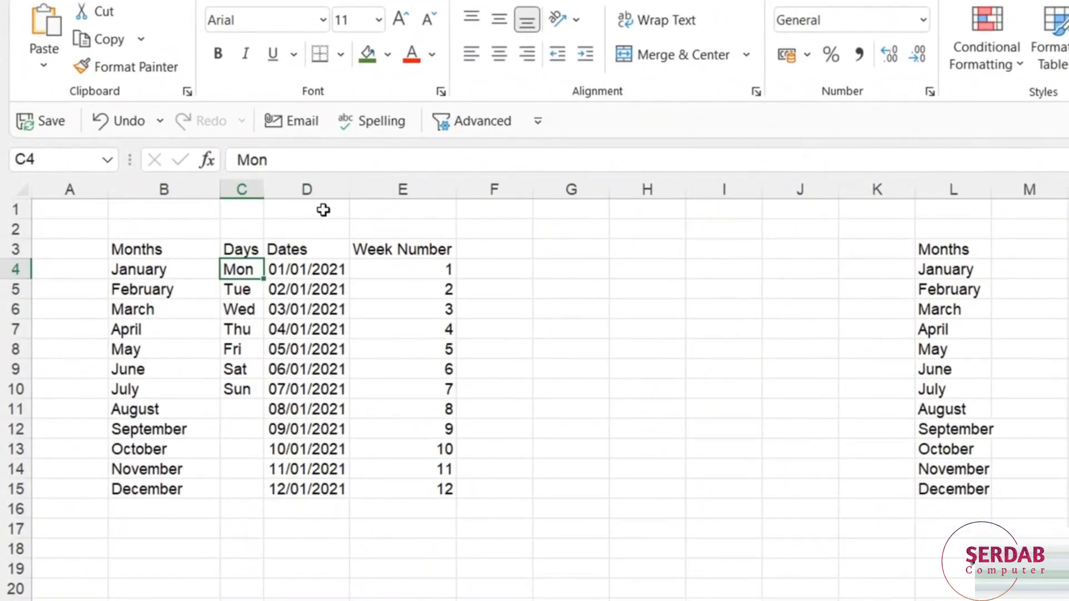
{"action": "left_click", "coordinate": [276, 162]}
{"action": "type", "text": "day"}
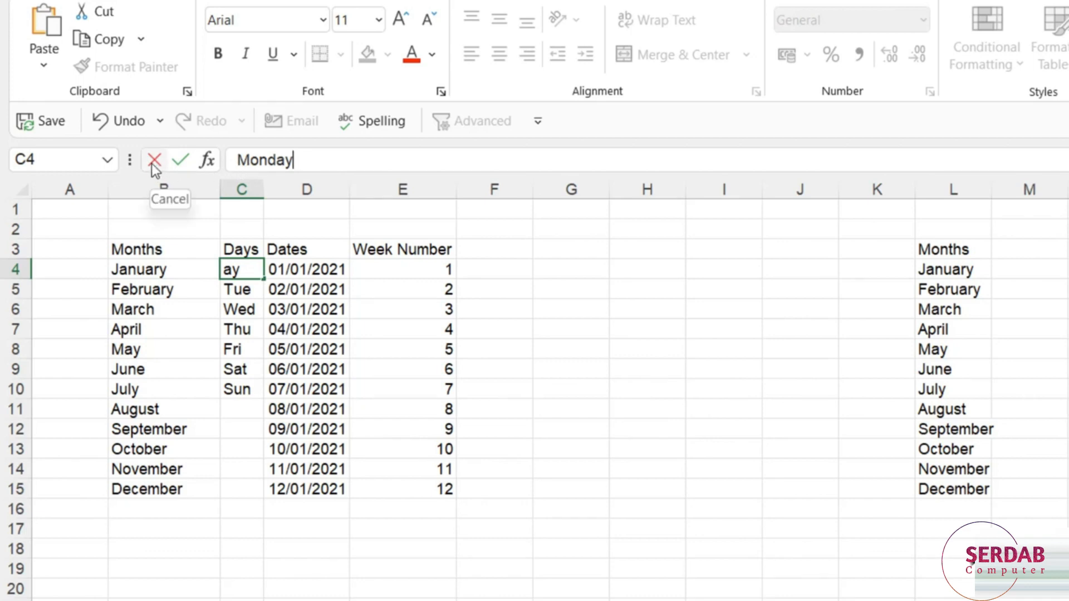
{"action": "left_click", "coordinate": [185, 164]}
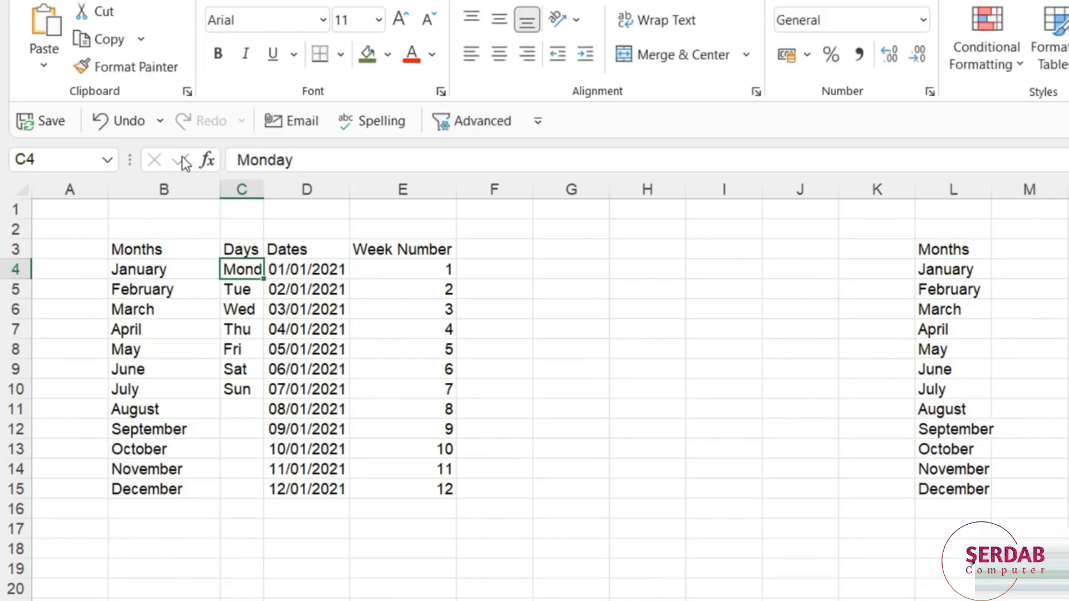
Autofill the full weekday names from C4 down to Sunday in C10 and autofit column C to the entries
{"action": "double_click", "coordinate": [264, 189]}
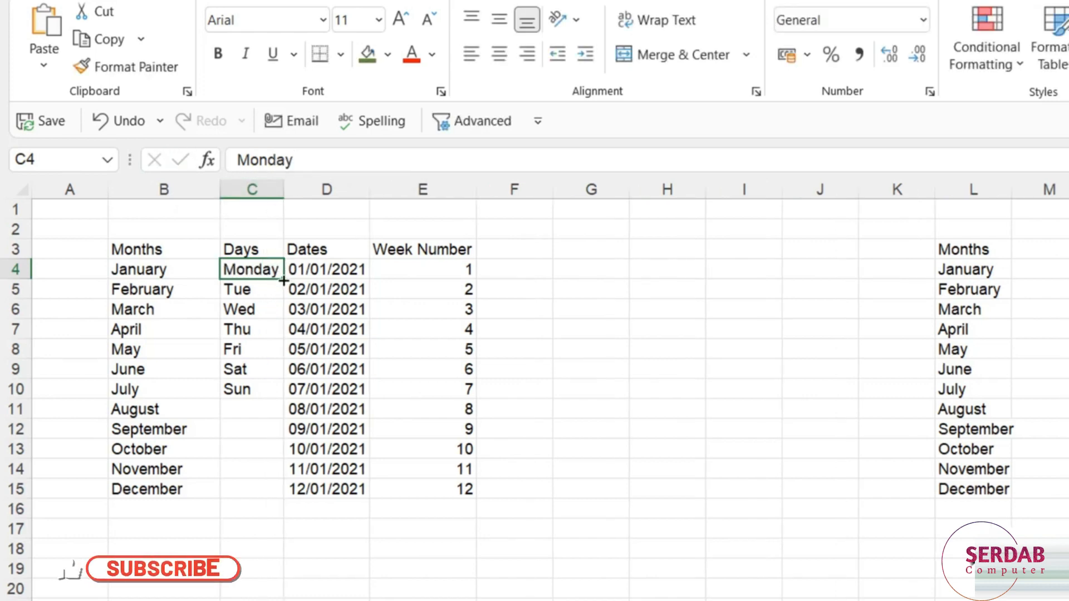
{"action": "left_click_drag", "start_coordinate": [282, 303], "coordinate": [282, 399]}
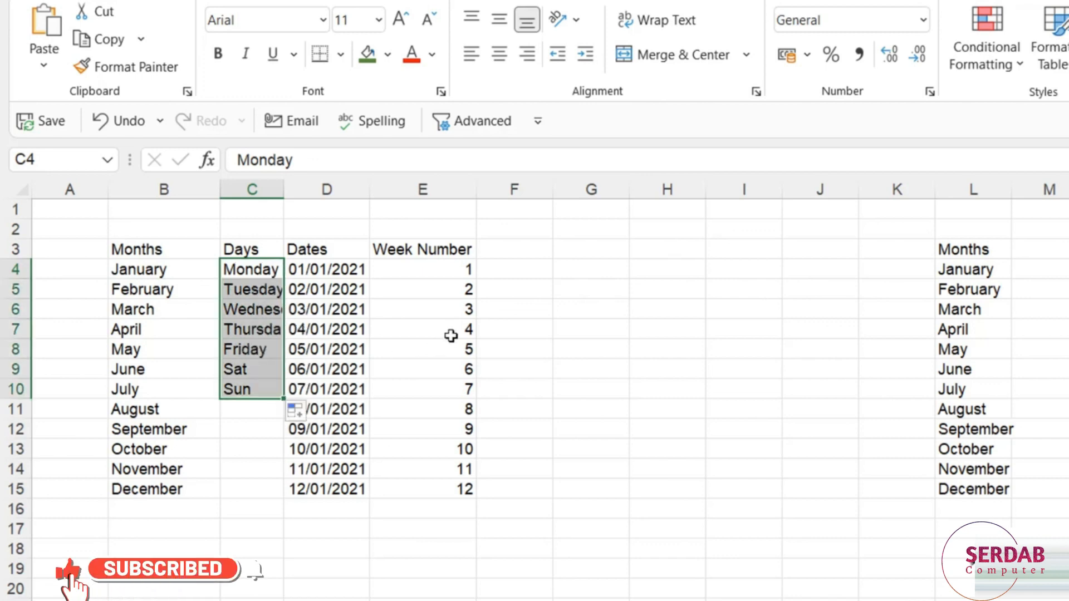
{"action": "double_click", "coordinate": [283, 190]}
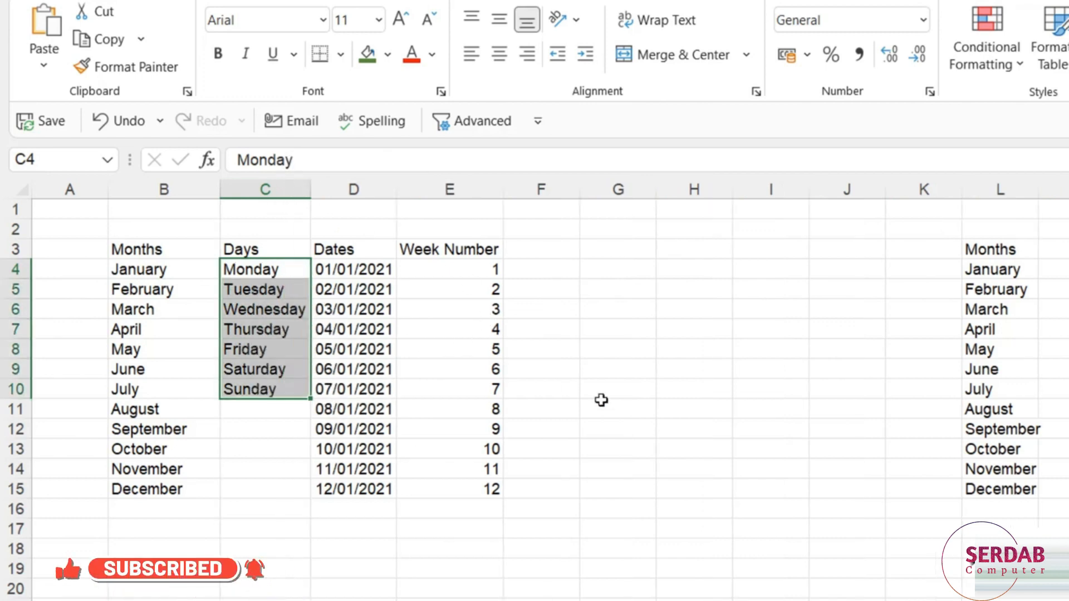